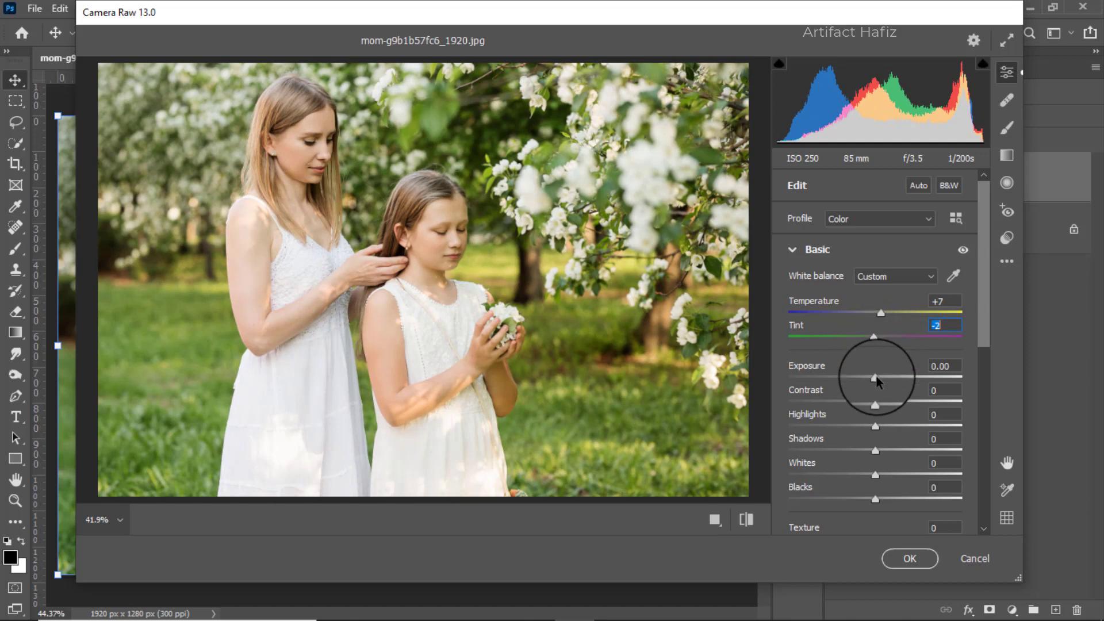
# Step: Set Exposure to -0.10, Contrast -8, Highlights -59, Shadows -21, Whites -16 and Blacks -22 in the Basic adjustments
pyautogui.moveTo(877, 380); pyautogui.dragTo(865, 468)
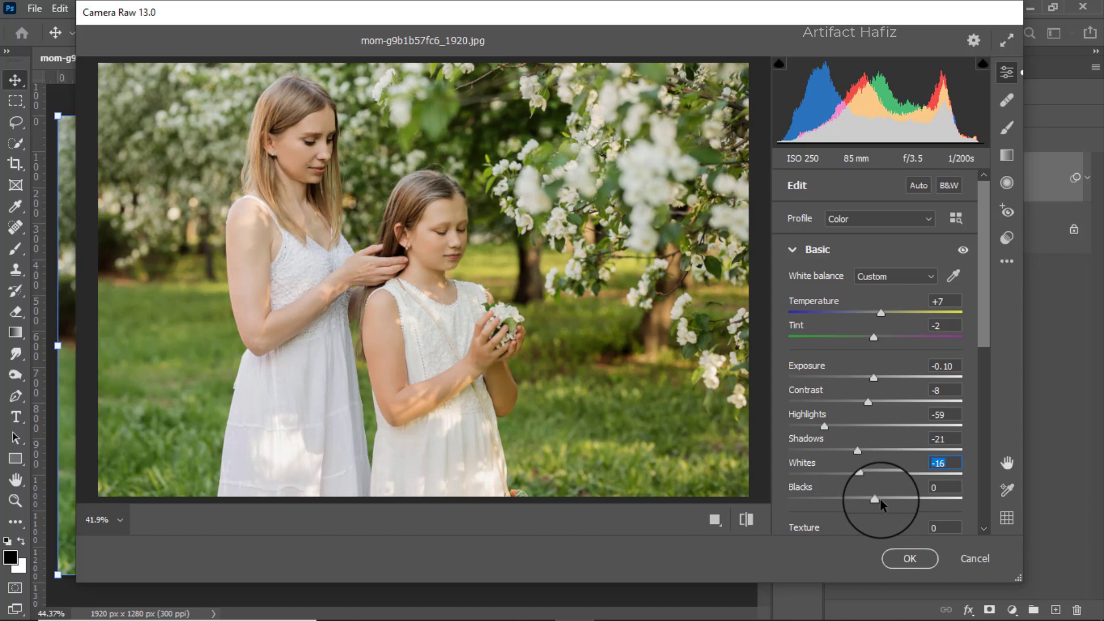
pyautogui.moveTo(878, 499); pyautogui.dragTo(836, 501)
pyautogui.click(857, 498)
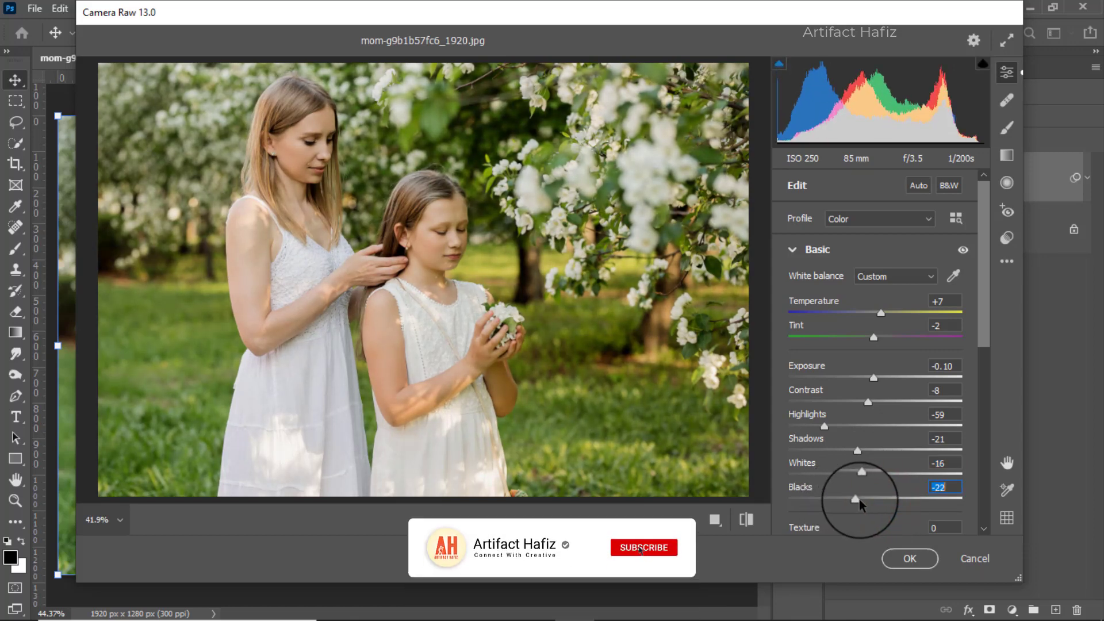
# Step: Set Texture to -1, Clarity +1, Dehaze +7, Vibrance +28 and Saturation -7
pyautogui.scroll(-5, 902, 449)
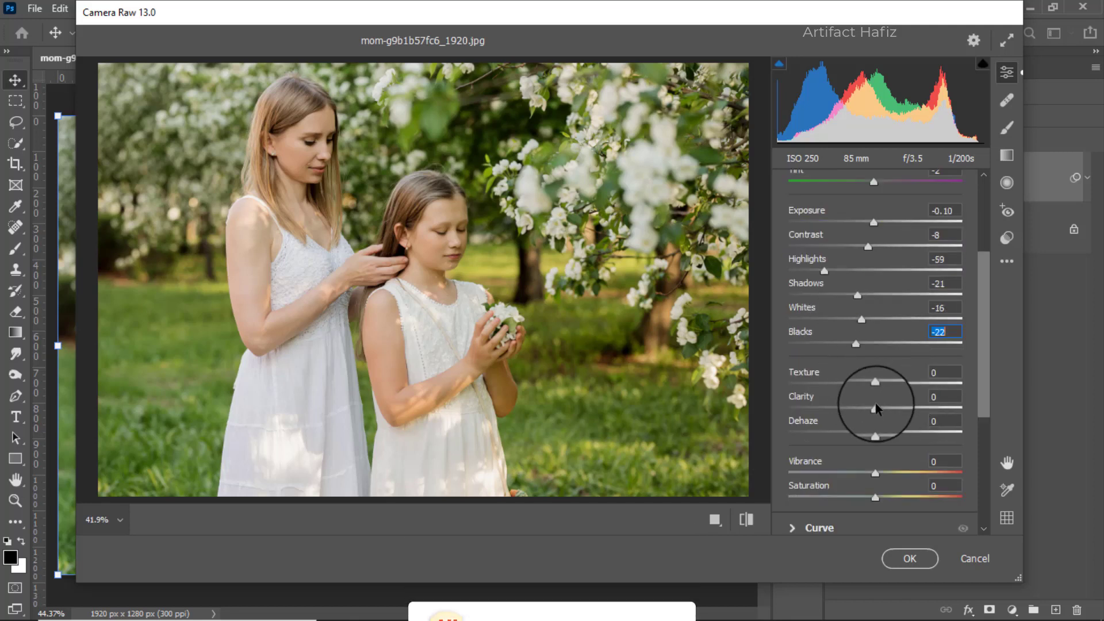
pyautogui.moveTo(875, 384)
pyautogui.mouseDown()
pyautogui.moveTo(835, 384)
pyautogui.moveTo(874, 398)
pyautogui.mouseUp()
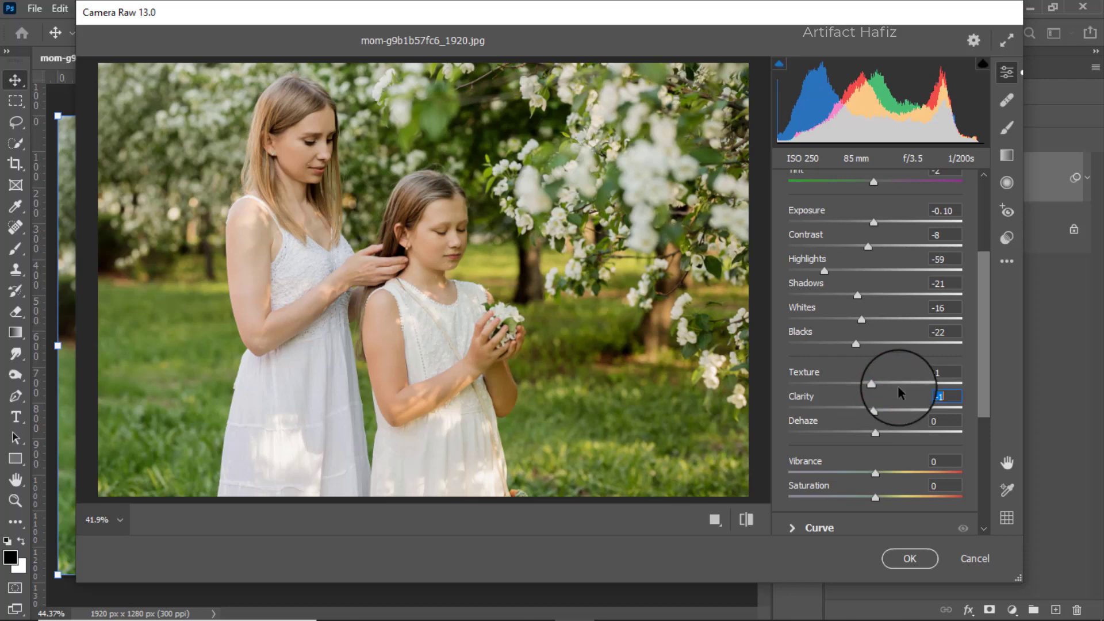
pyautogui.moveTo(875, 435)
pyautogui.mouseDown()
pyautogui.moveTo(908, 434)
pyautogui.moveTo(883, 442)
pyautogui.mouseUp()
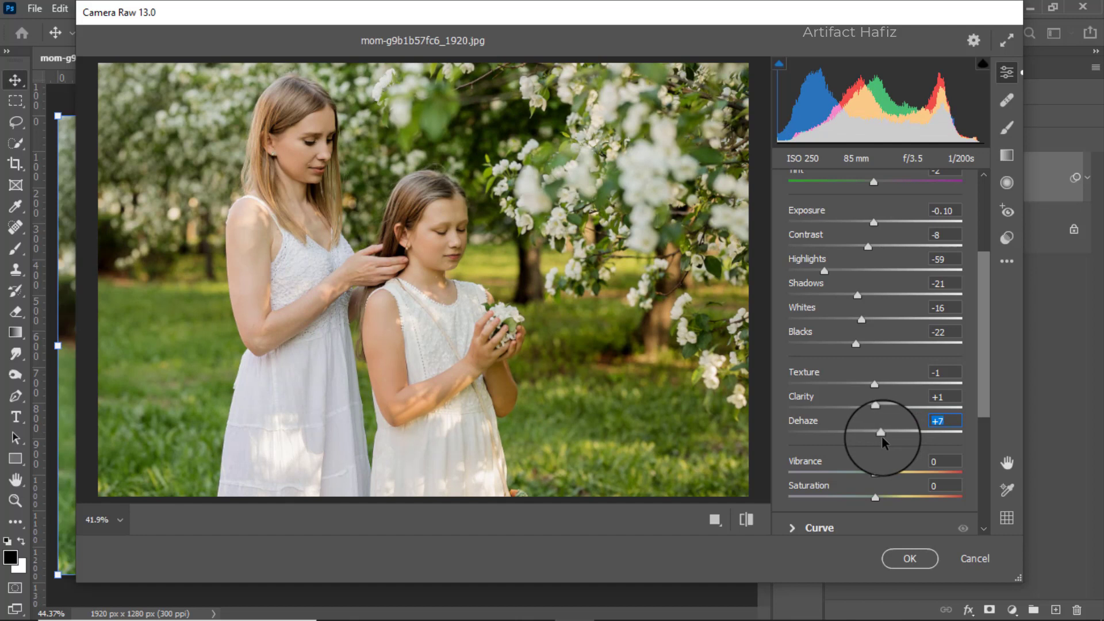
pyautogui.scroll(-3, 889, 391)
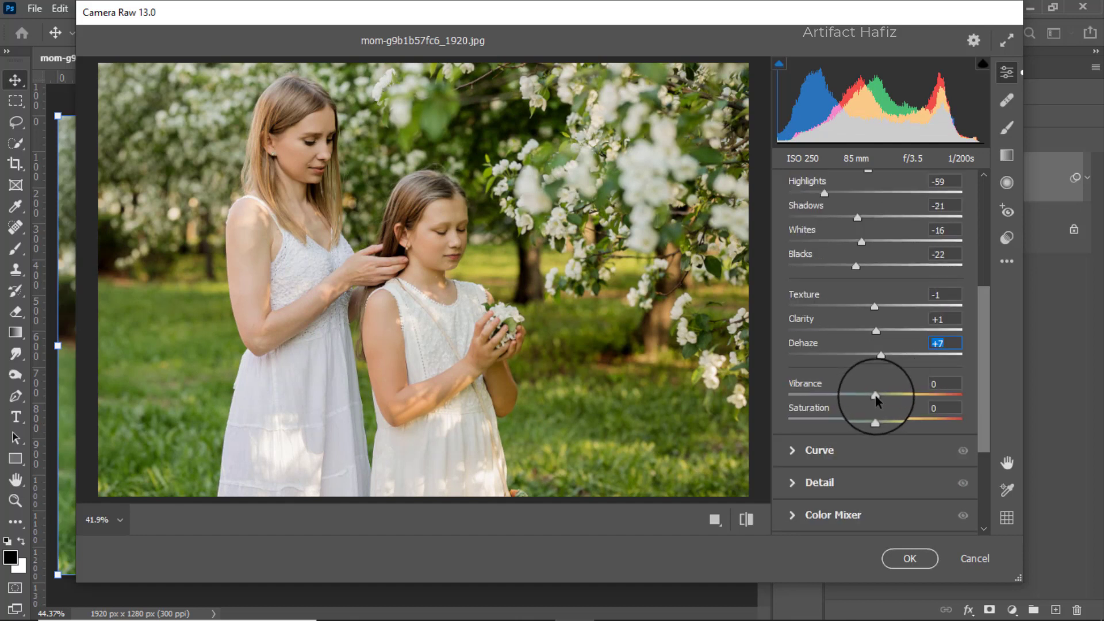
pyautogui.moveTo(876, 397); pyautogui.dragTo(901, 402)
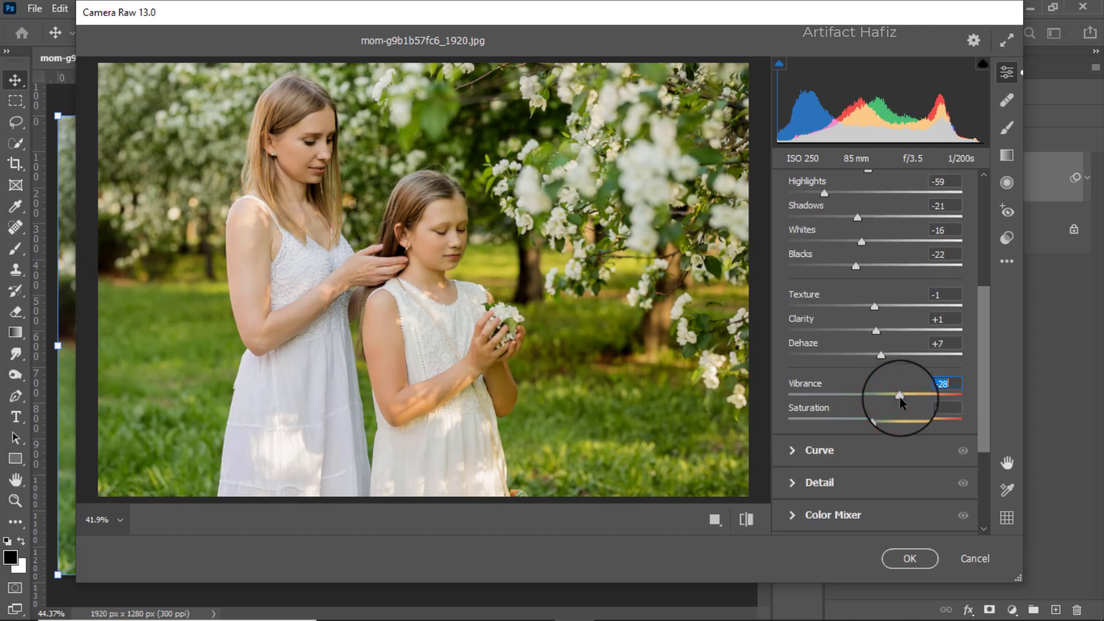
pyautogui.moveTo(875, 420); pyautogui.dragTo(869, 421)
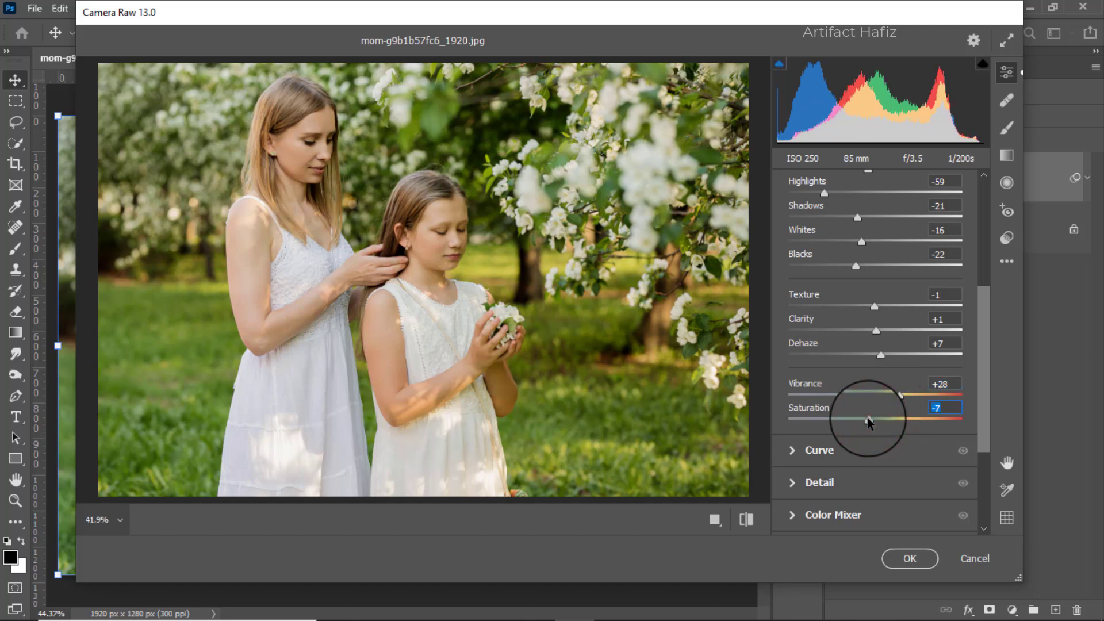
# Step: Shape the combined RGB point curve with a slightly lowered shadow point and a highlight point at input 183, output 187
pyautogui.scroll(-2, 869, 420)
pyautogui.click(840, 409)
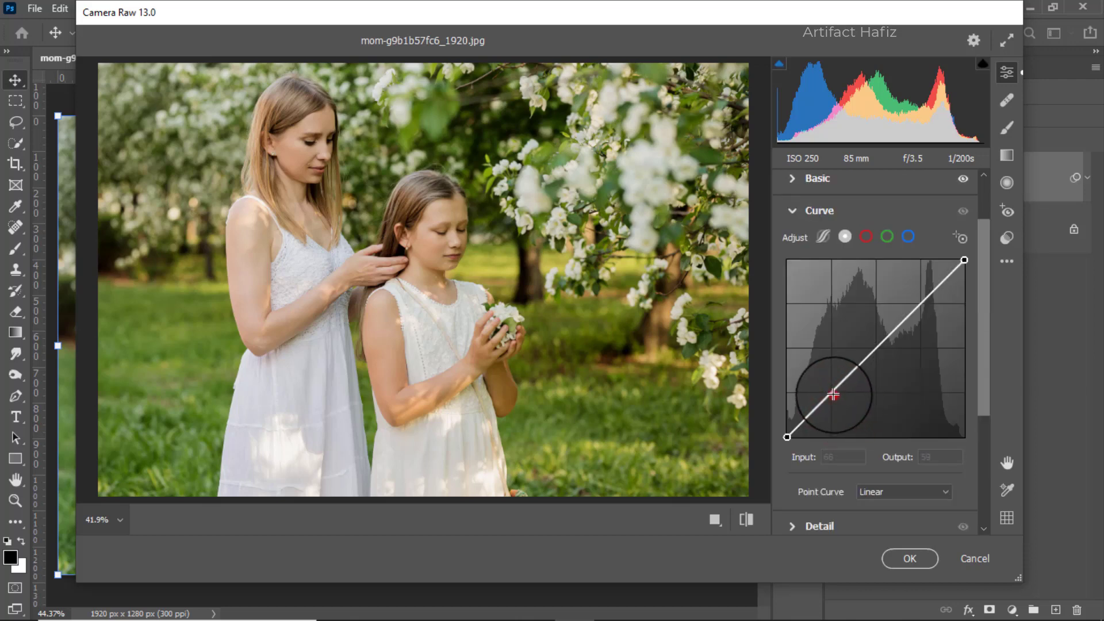
pyautogui.click(833, 394)
pyautogui.moveTo(914, 308); pyautogui.dragTo(914, 307)
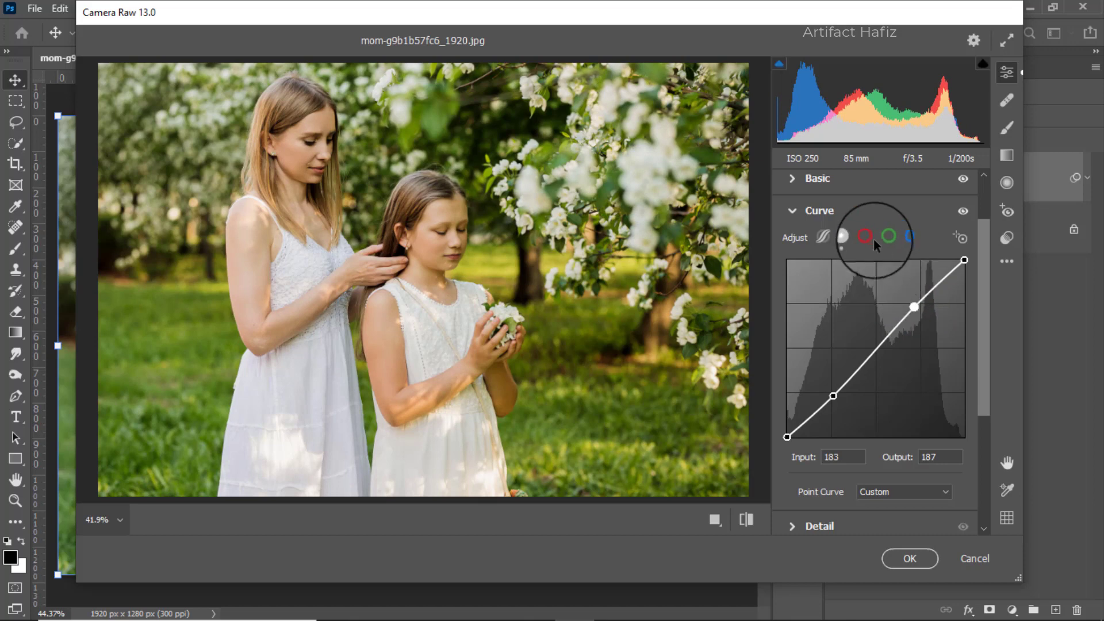
# Step: Add two points to the red channel curve: shadows at input 62, output 55, and highlights at input 188, output 195
pyautogui.click(866, 237)
pyautogui.click(829, 396)
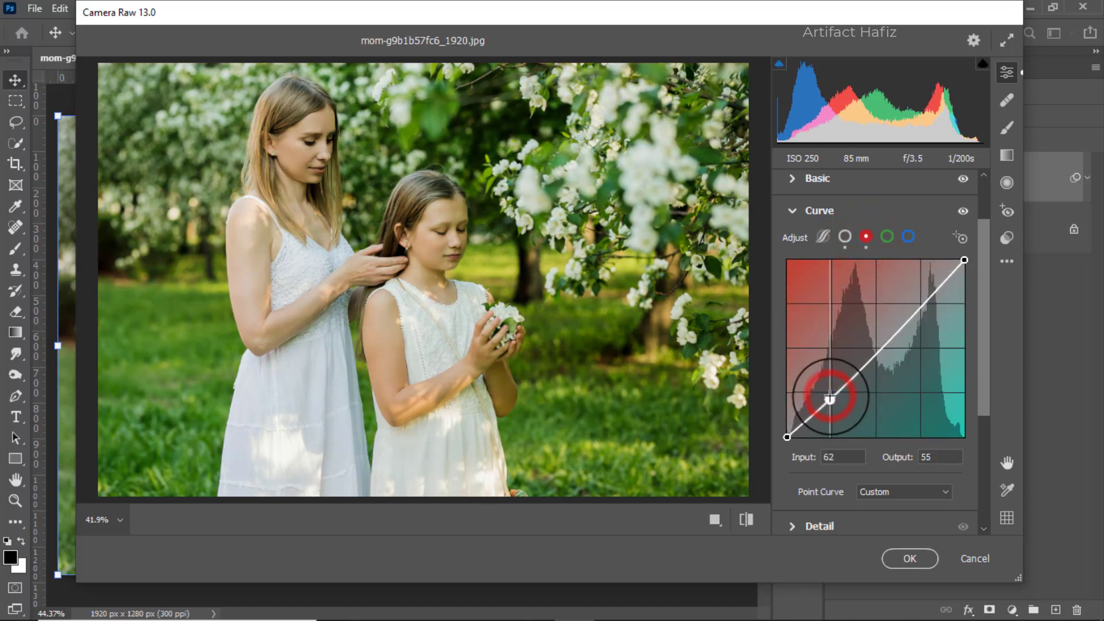
pyautogui.click(917, 302)
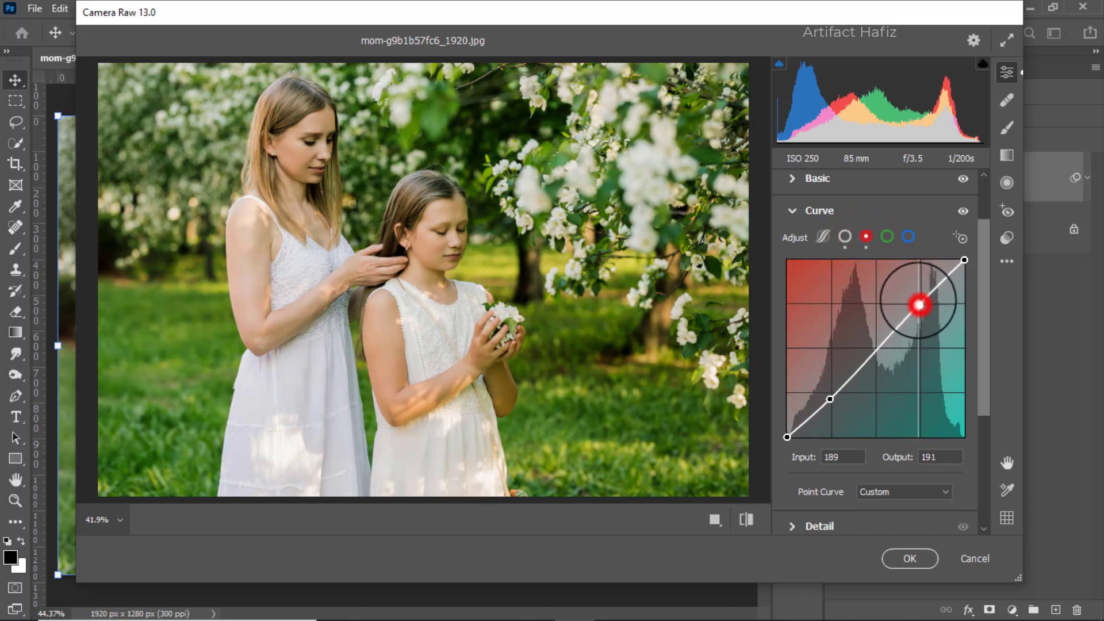
# Step: Add two points to the green channel curve: shadows at about input 65, output 61, and highlights at input 192, output 197
pyautogui.click(887, 236)
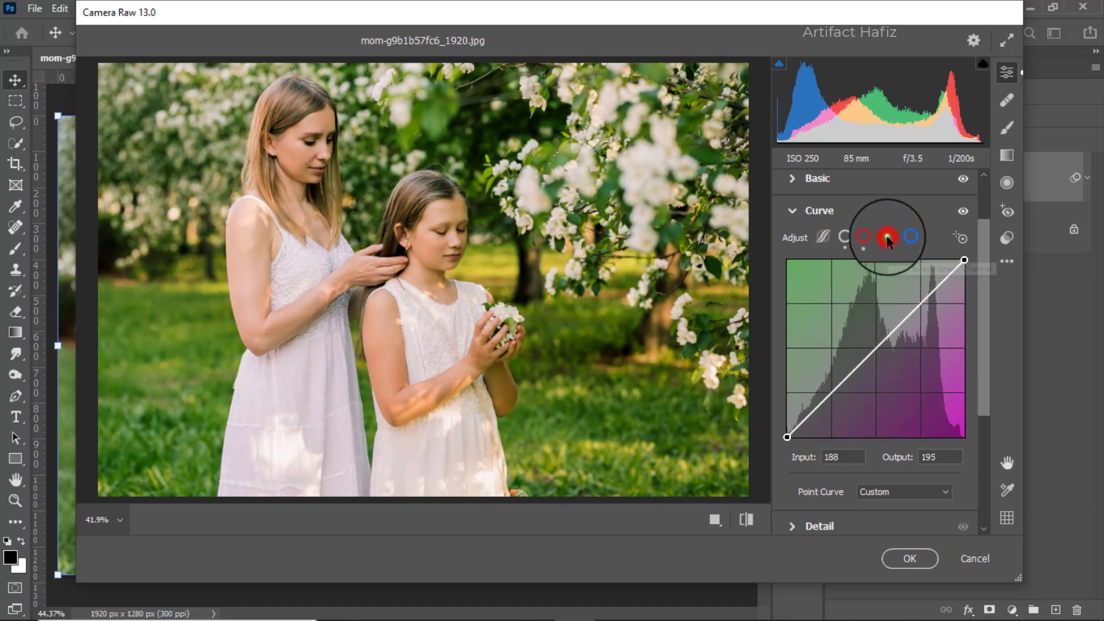
pyautogui.click(834, 394)
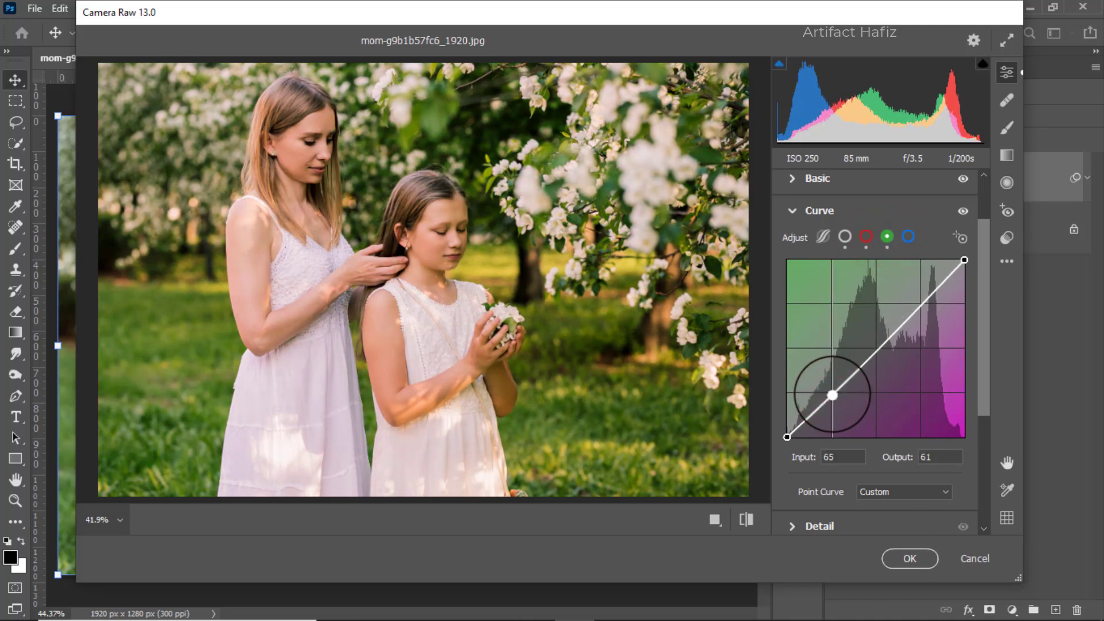
pyautogui.moveTo(833, 395); pyautogui.dragTo(833, 395)
pyautogui.click(919, 300)
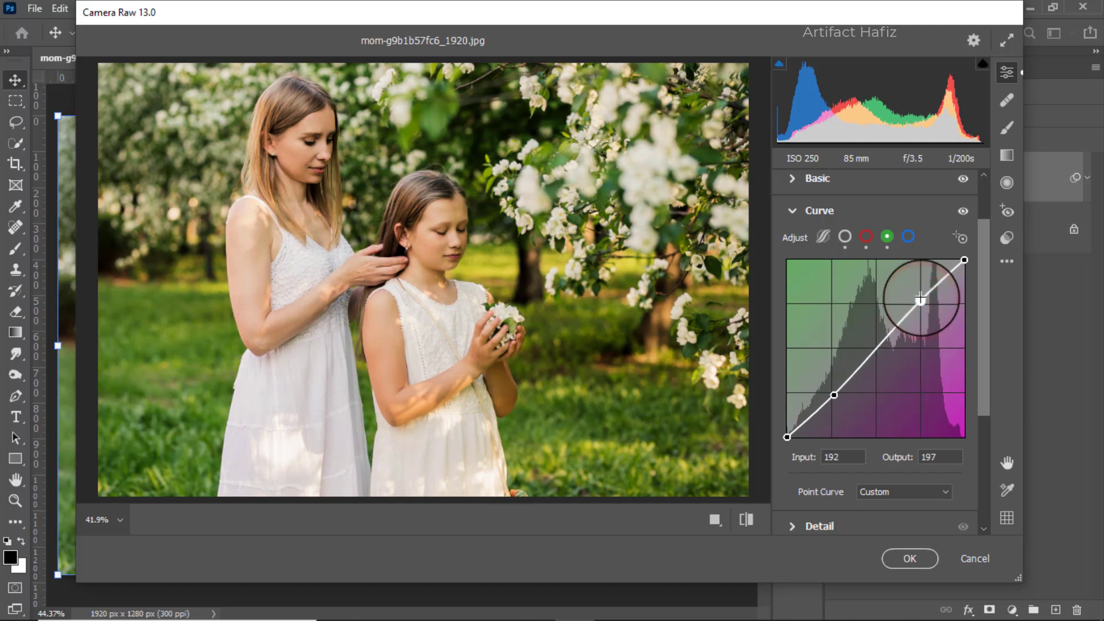
# Step: Shape the blue channel curve with points at 68 to 60 and 193 to 201, and raise its black point output to 17
pyautogui.click(909, 236)
pyautogui.click(833, 394)
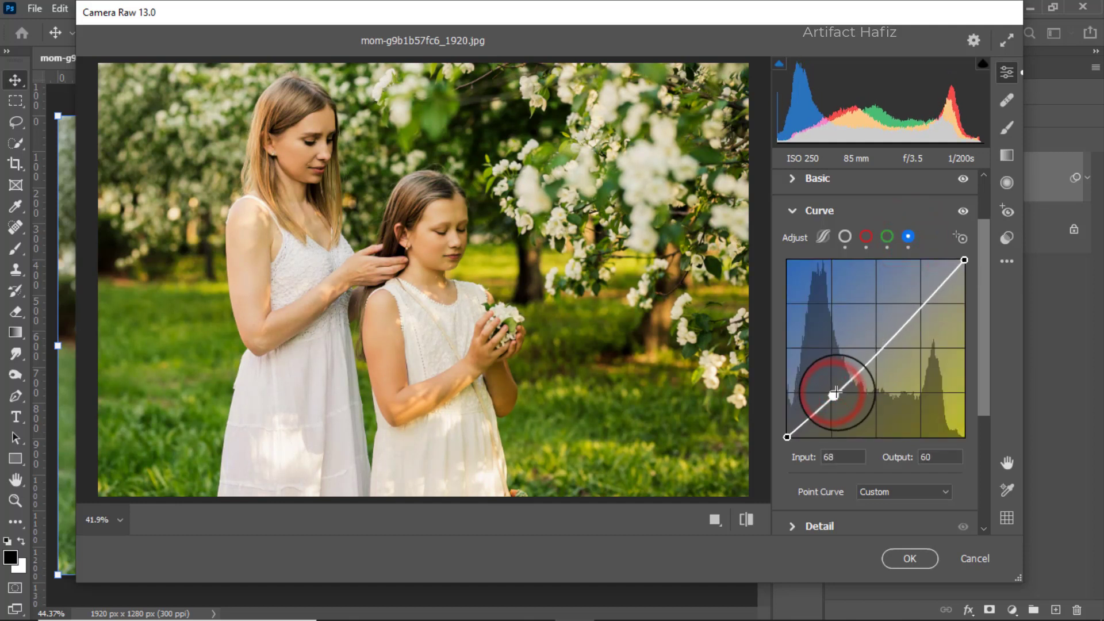
pyautogui.click(920, 300)
pyautogui.moveTo(920, 300); pyautogui.dragTo(921, 297)
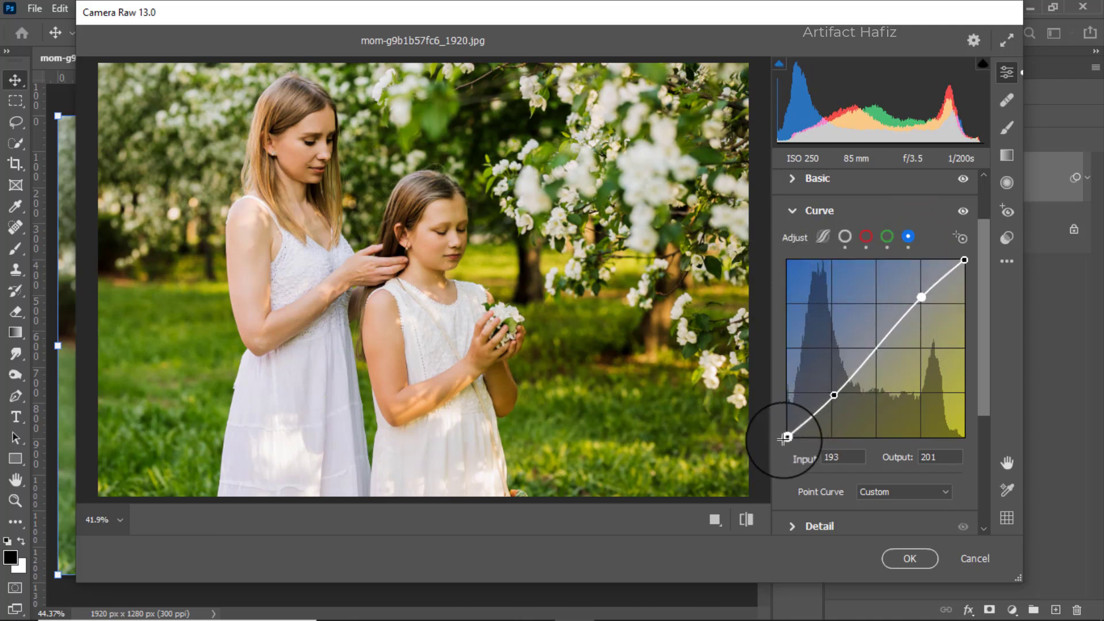
pyautogui.moveTo(784, 439)
pyautogui.mouseDown()
pyautogui.moveTo(788, 408)
pyautogui.moveTo(789, 426)
pyautogui.mouseUp()
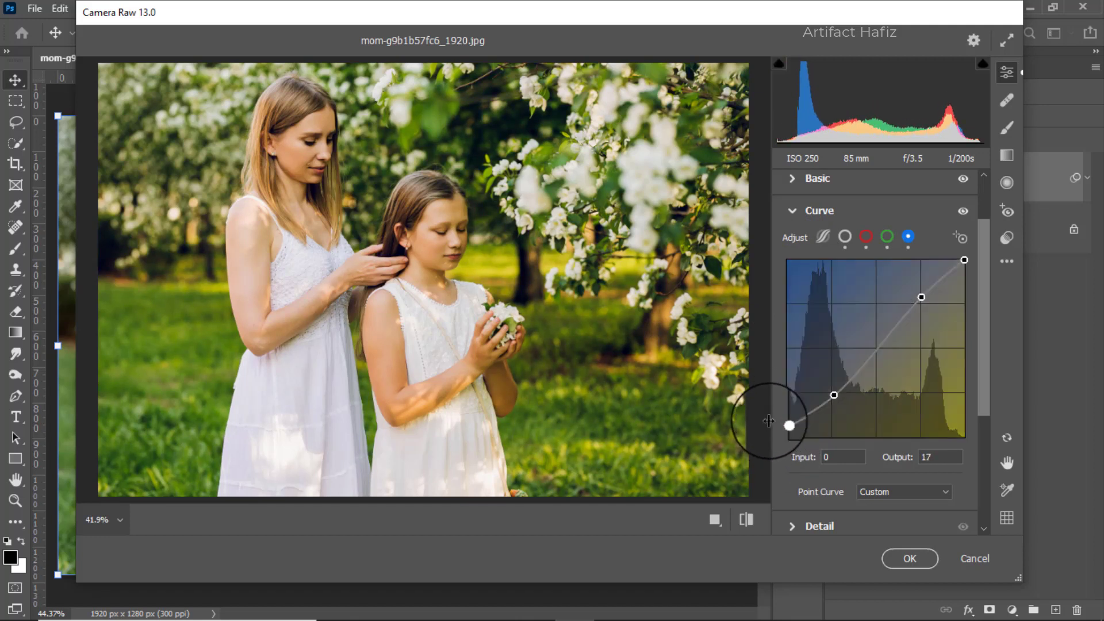
# Step: Set the Detail adjustments to Sharpening 8, Noise Reduction 8 and Color Noise Reduction 3
pyautogui.scroll(-2, 833, 394)
pyautogui.click(838, 410)
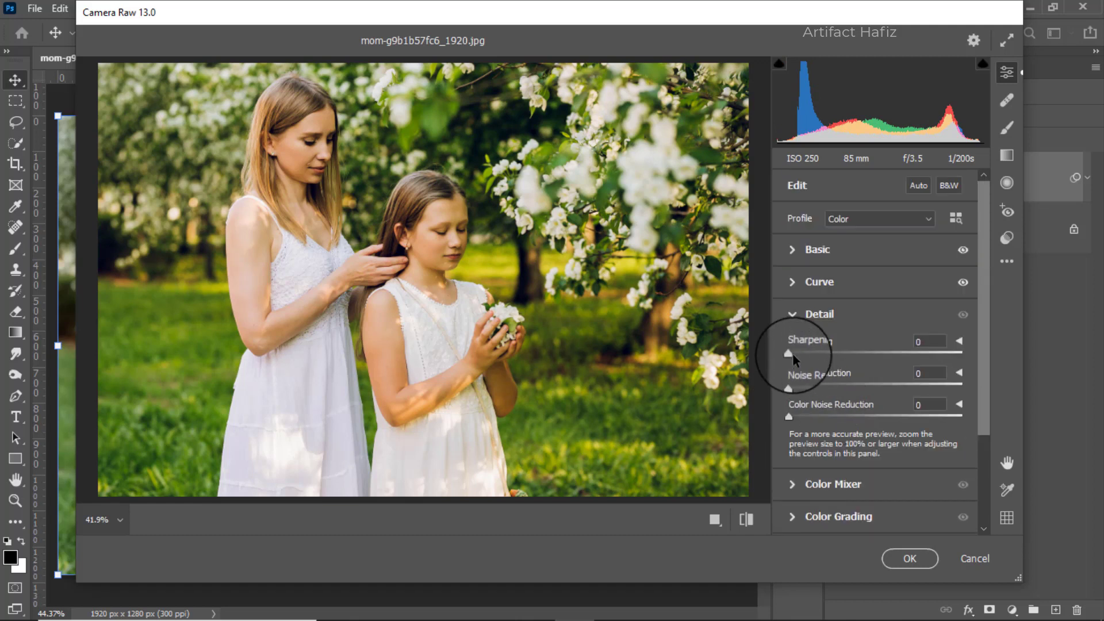
pyautogui.moveTo(796, 353); pyautogui.dragTo(794, 418)
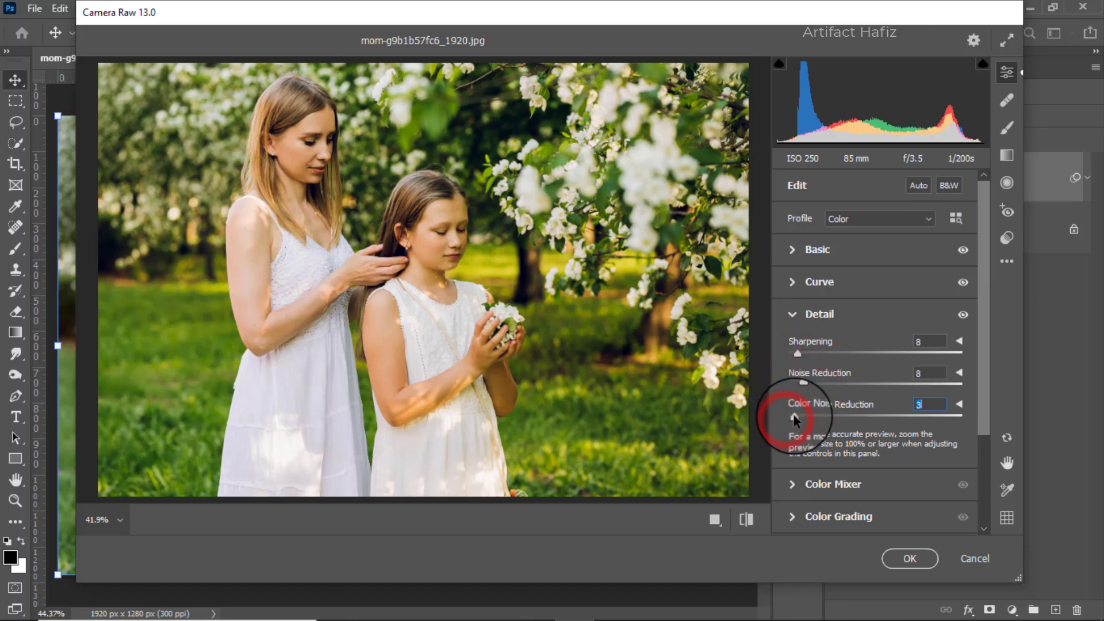
# Step: Set the Color Mixer saturation to Reds +16, Yellows -16, Greens -83, Aquas +3 and Blues +2
pyautogui.scroll(-2, 834, 404)
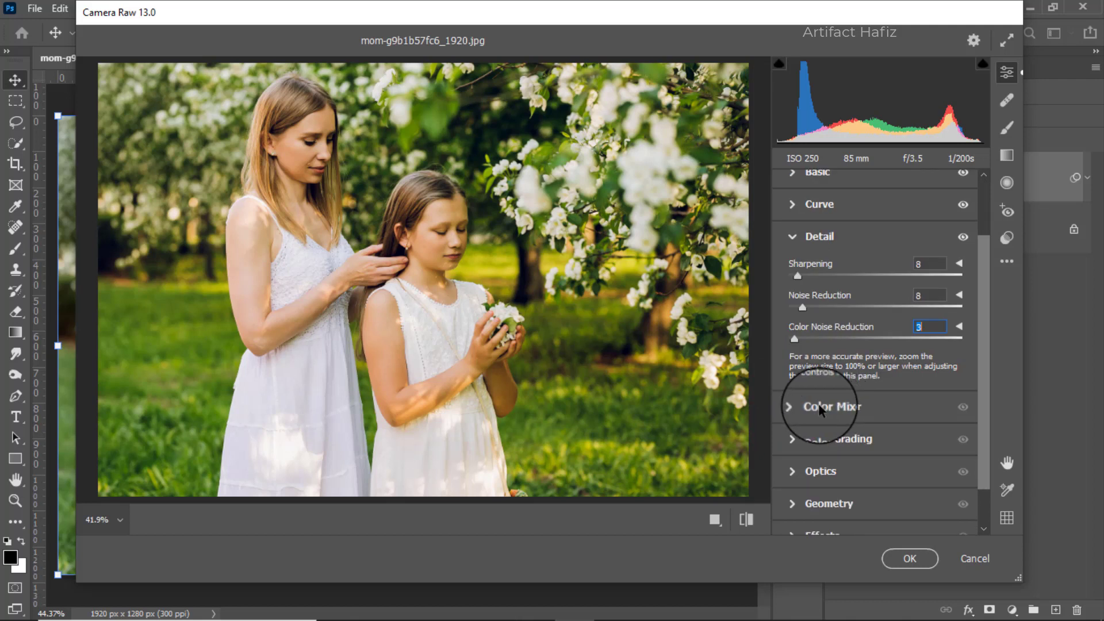
pyautogui.click(819, 407)
pyautogui.click(842, 272)
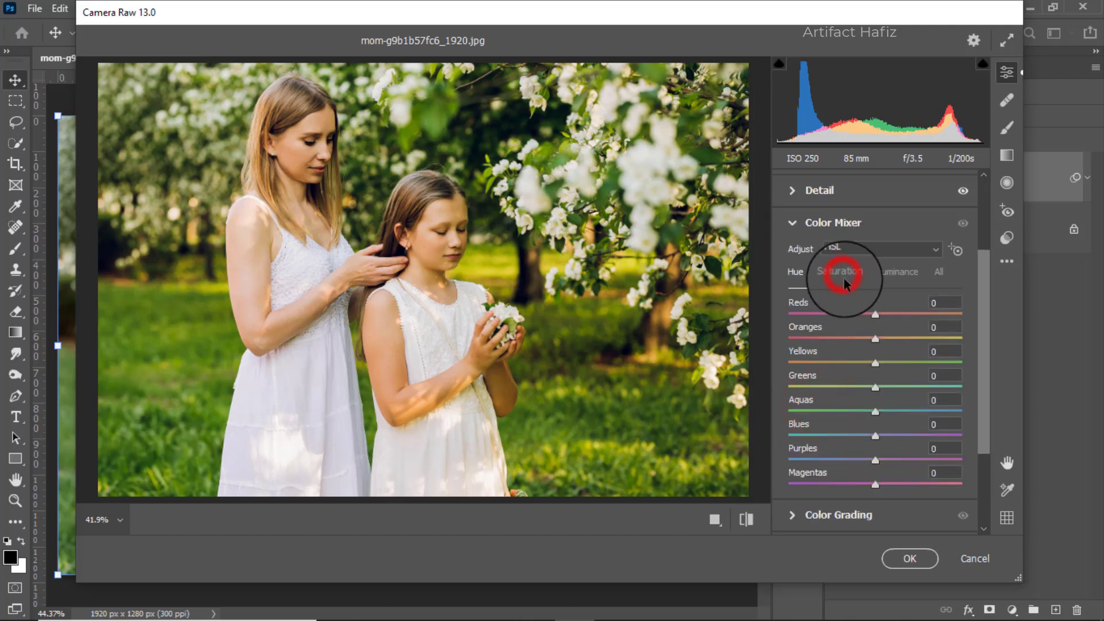
pyautogui.moveTo(875, 313)
pyautogui.mouseDown()
pyautogui.moveTo(931, 314)
pyautogui.moveTo(883, 314)
pyautogui.mouseUp()
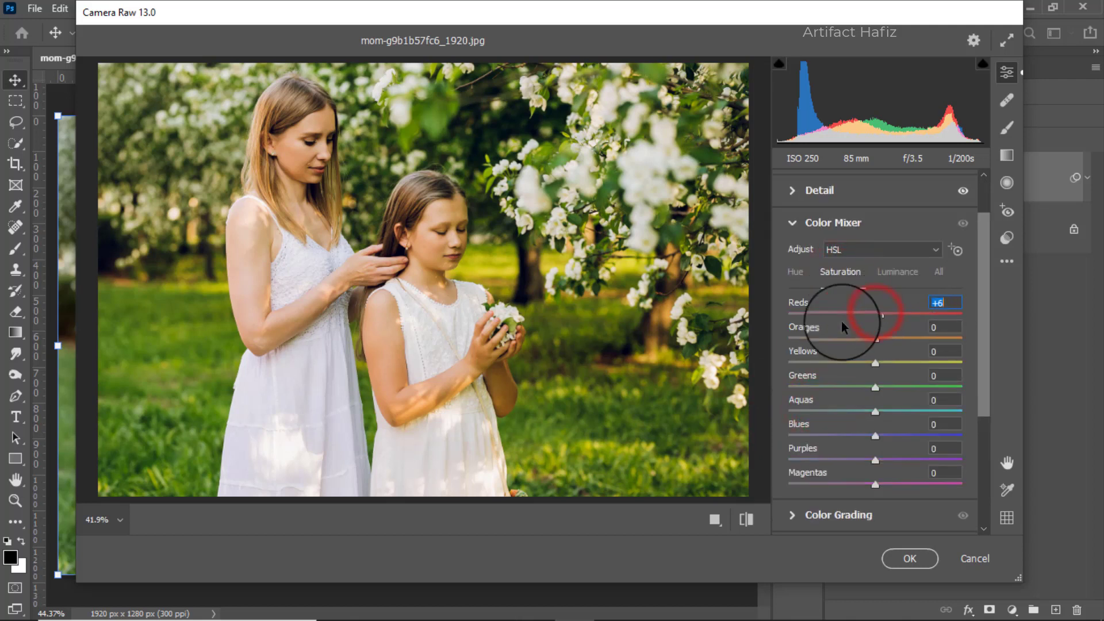
pyautogui.moveTo(947, 327); pyautogui.dragTo(802, 391)
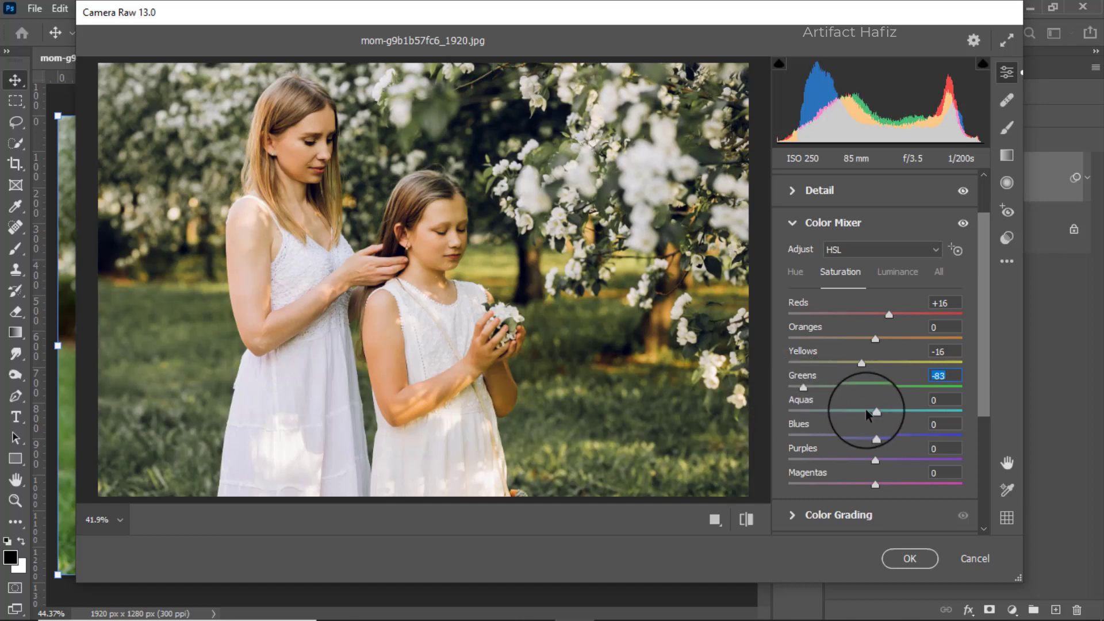
pyautogui.moveTo(875, 411); pyautogui.dragTo(878, 412)
pyautogui.click(875, 437)
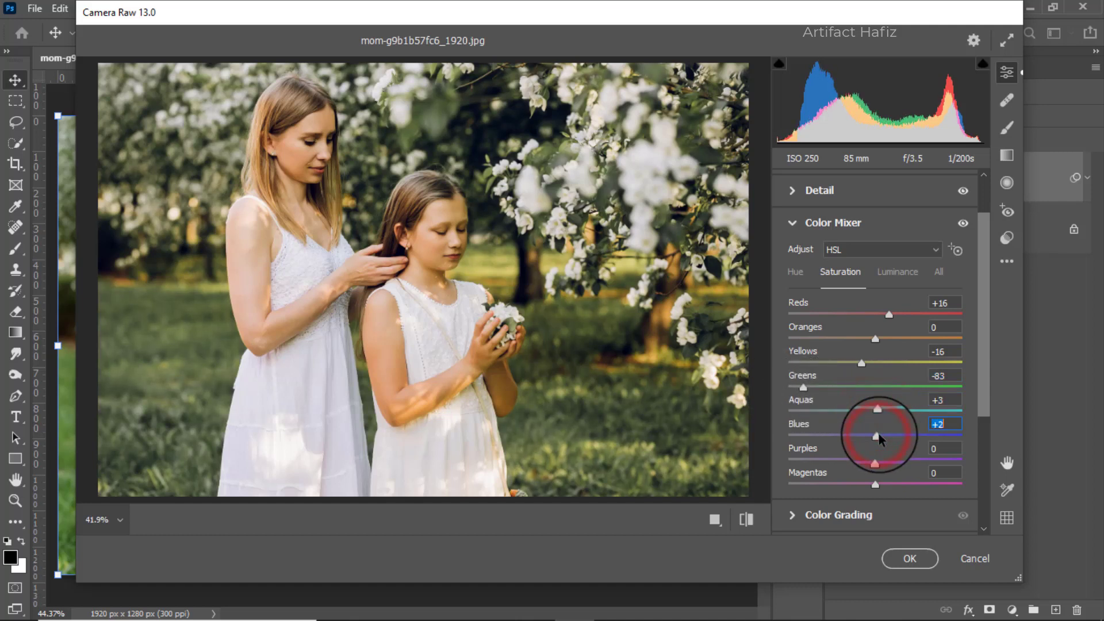
# Step: Set the Color Mixer luminance to Reds +5, Yellows -13, Greens -7 and Aquas +3, and the hue to Aquas -22 and Blues -40
pyautogui.click(904, 275)
pyautogui.moveTo(875, 339)
pyautogui.mouseDown()
pyautogui.moveTo(854, 341)
pyautogui.moveTo(873, 343)
pyautogui.moveTo(917, 316)
pyautogui.moveTo(824, 319)
pyautogui.moveTo(877, 325)
pyautogui.mouseUp()
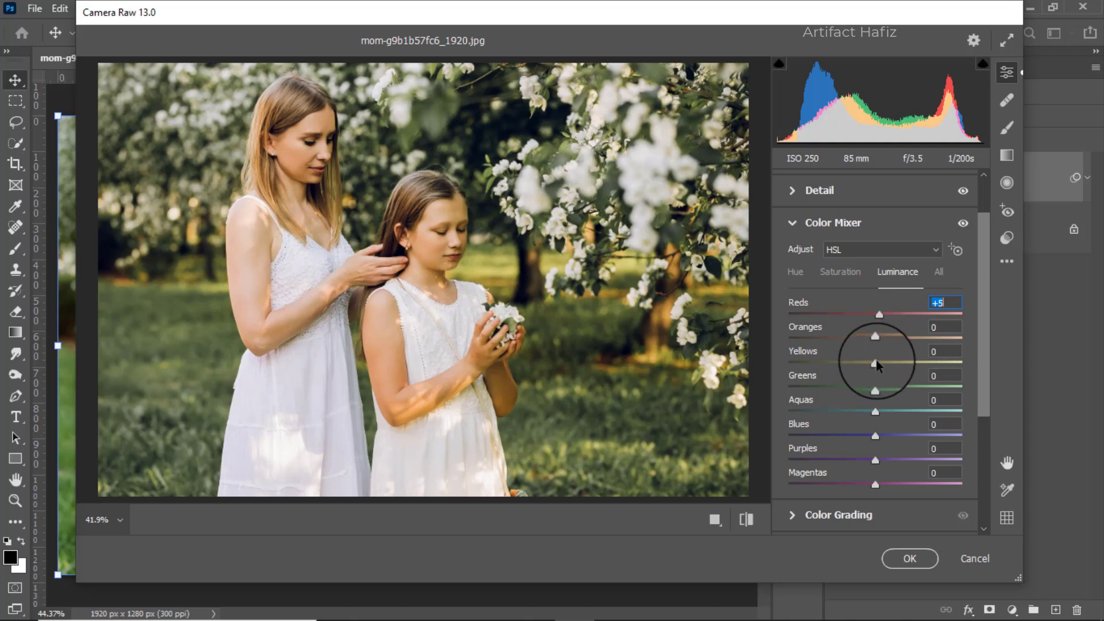
pyautogui.moveTo(875, 363); pyautogui.dragTo(879, 415)
pyautogui.click(877, 411)
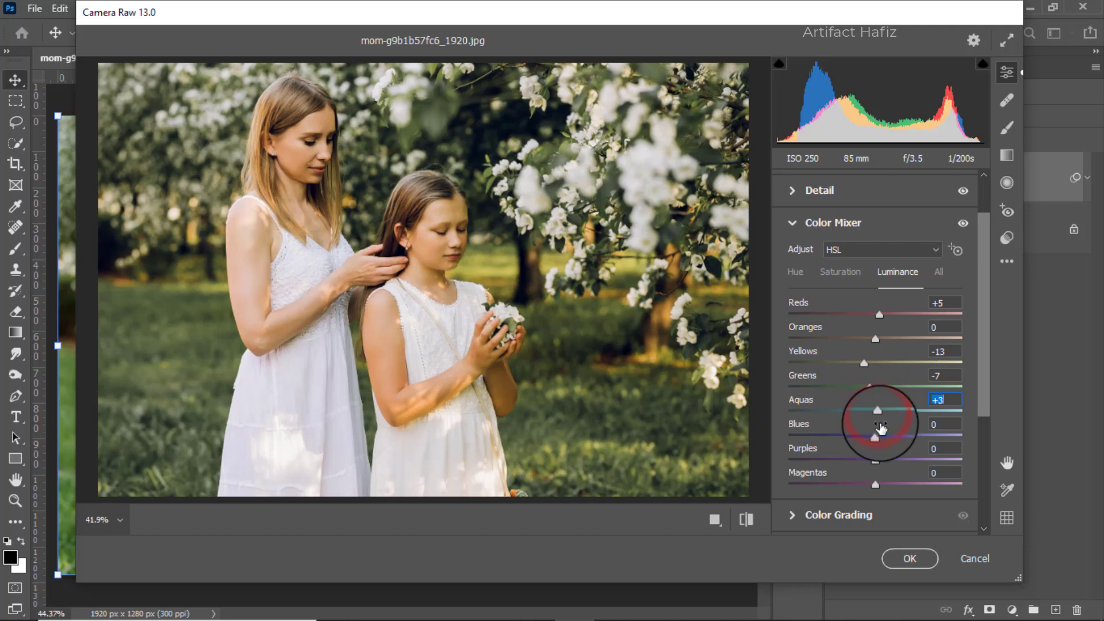
pyautogui.click(877, 435)
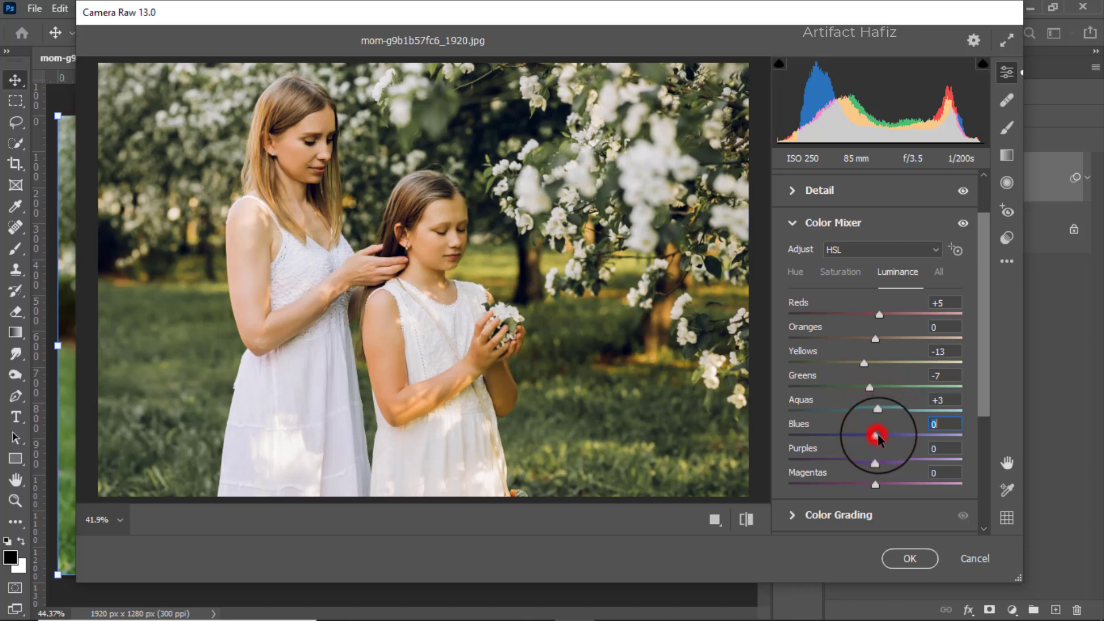
pyautogui.click(795, 271)
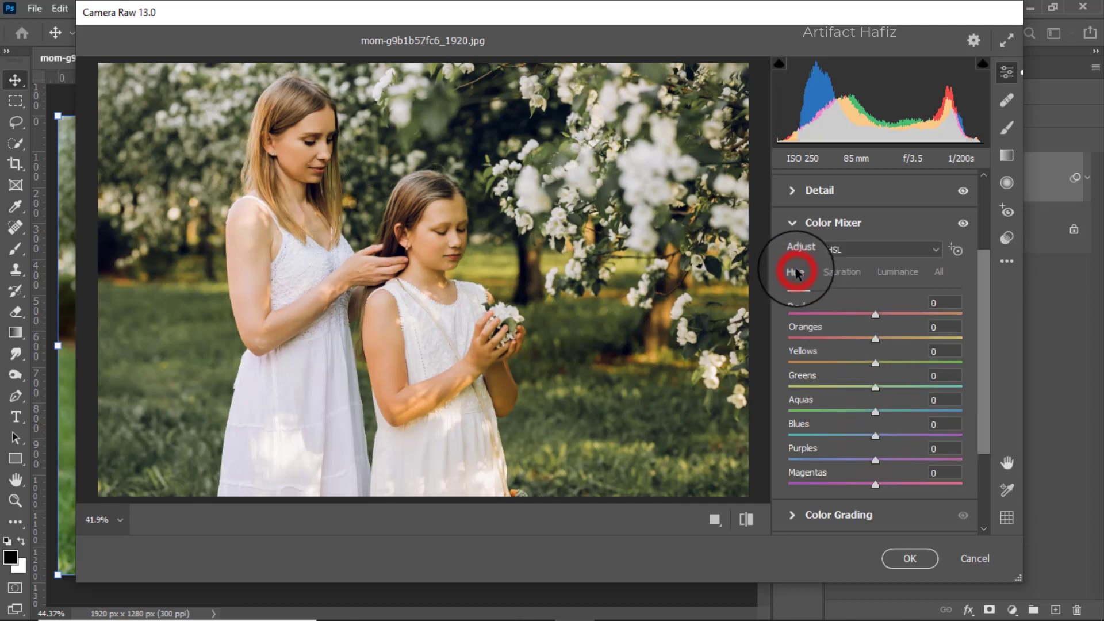
pyautogui.moveTo(876, 409)
pyautogui.mouseDown()
pyautogui.moveTo(856, 411)
pyautogui.moveTo(837, 438)
pyautogui.mouseUp()
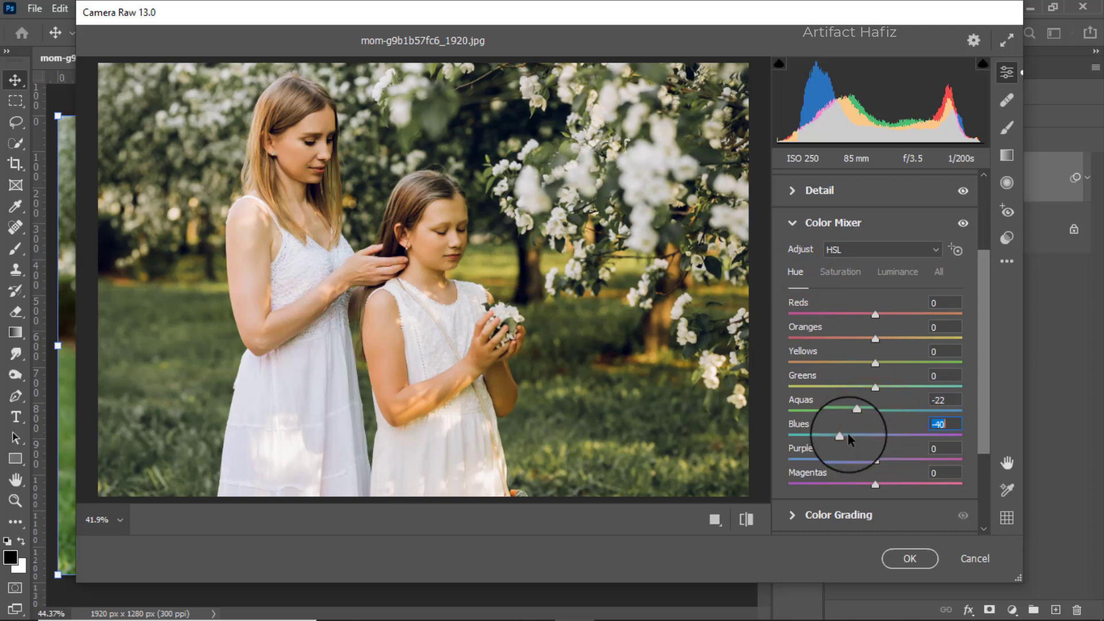
# Step: Color grade the shadows to hue 229, saturation 11, and the highlights to hue 130, saturation 13
pyautogui.scroll(-5, 848, 433)
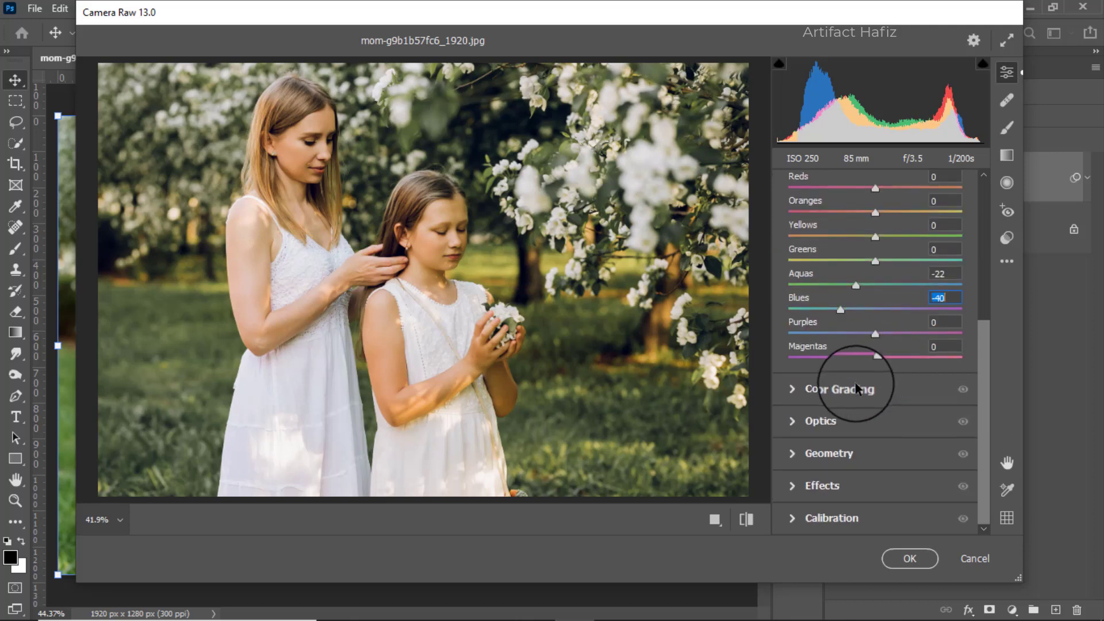
pyautogui.click(854, 389)
pyautogui.moveTo(821, 425); pyautogui.dragTo(790, 471)
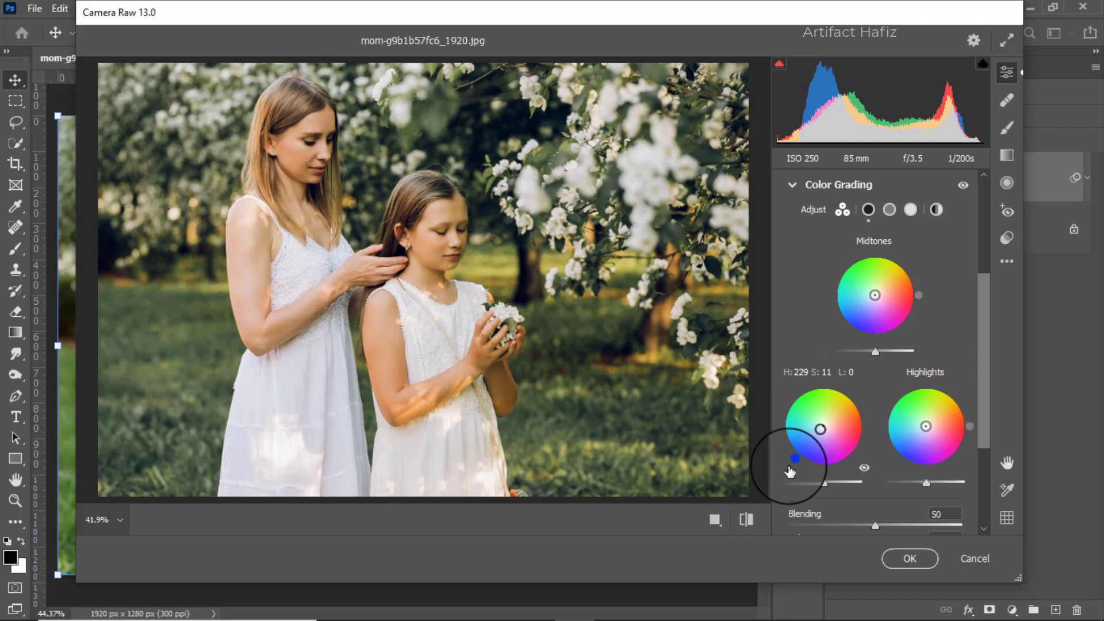
pyautogui.moveTo(925, 427); pyautogui.dragTo(868, 365)
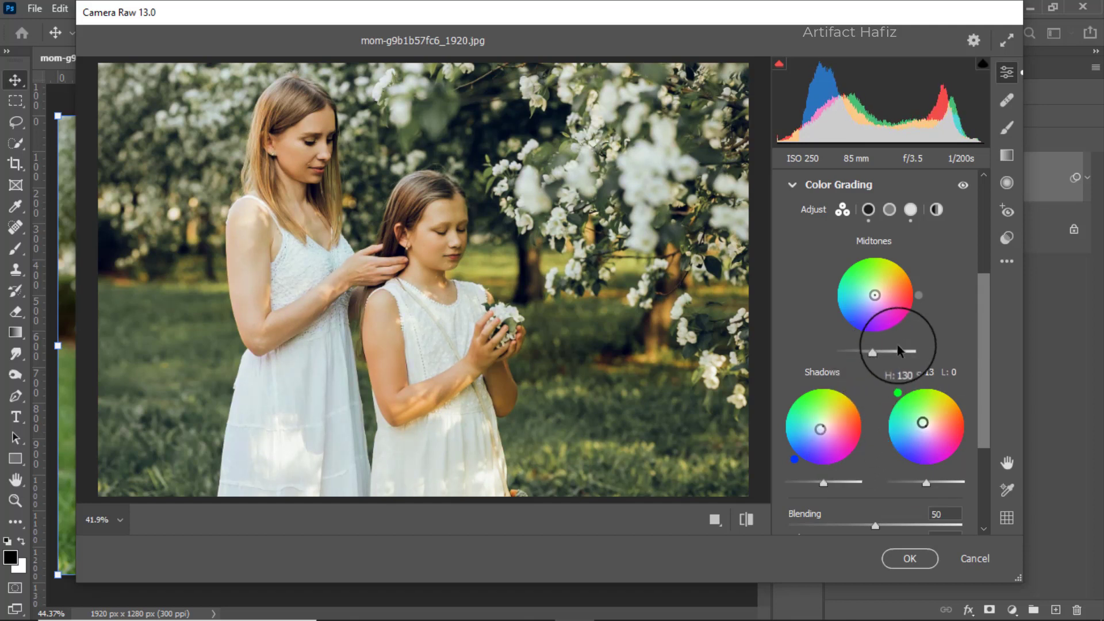
# Step: Add a vignette of -11 in the Effects adjustments
pyautogui.scroll(-3, 917, 329)
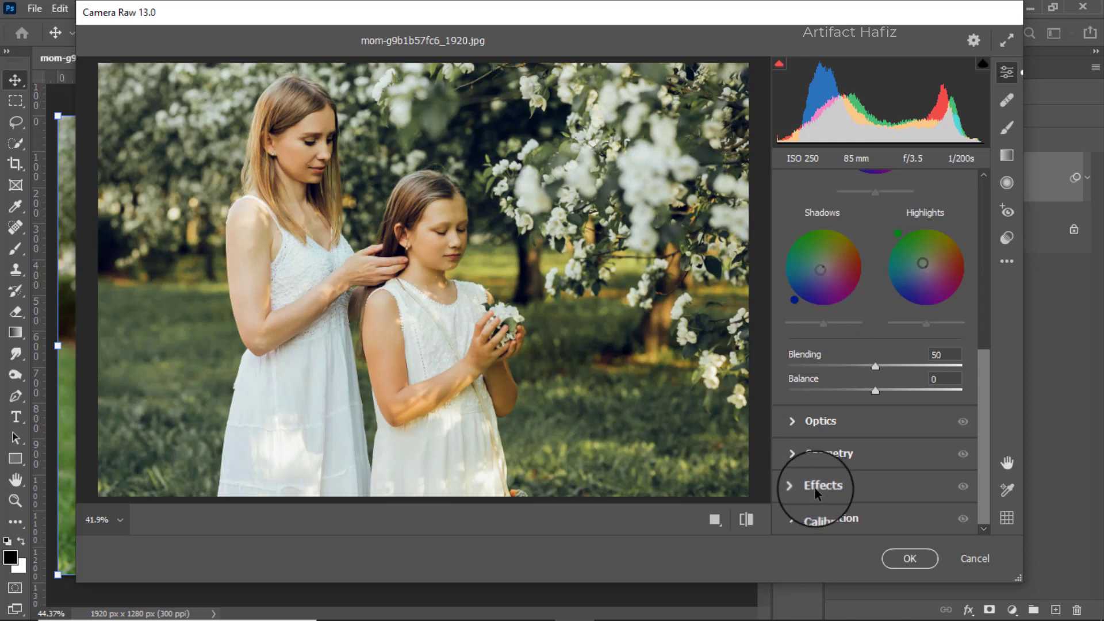
pyautogui.click(814, 487)
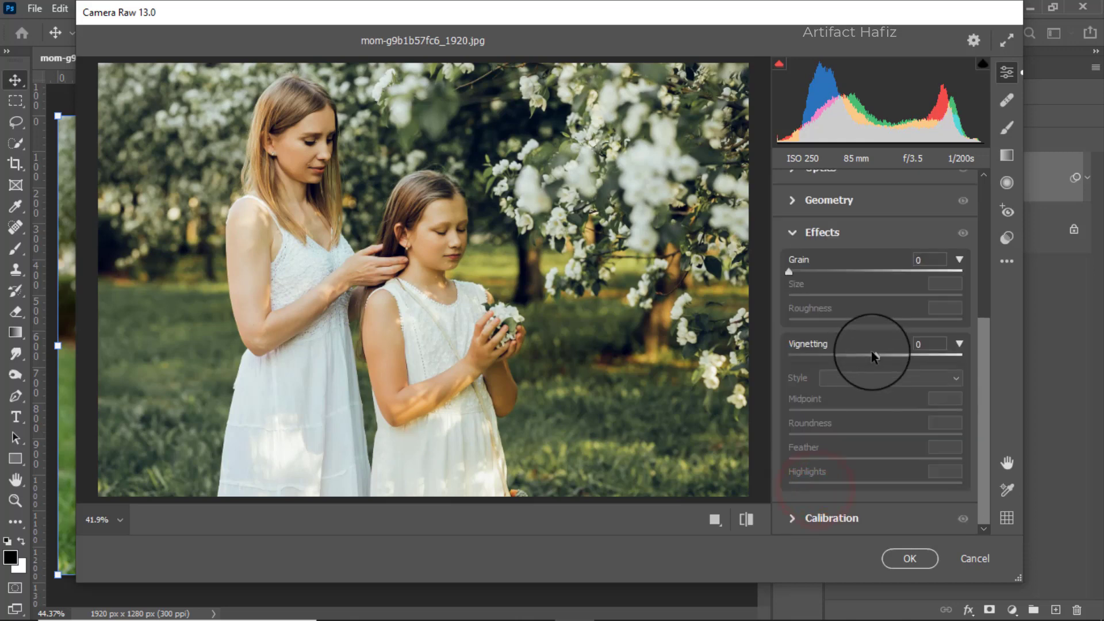
pyautogui.moveTo(874, 355)
pyautogui.mouseDown()
pyautogui.moveTo(848, 357)
pyautogui.moveTo(862, 356)
pyautogui.mouseUp()
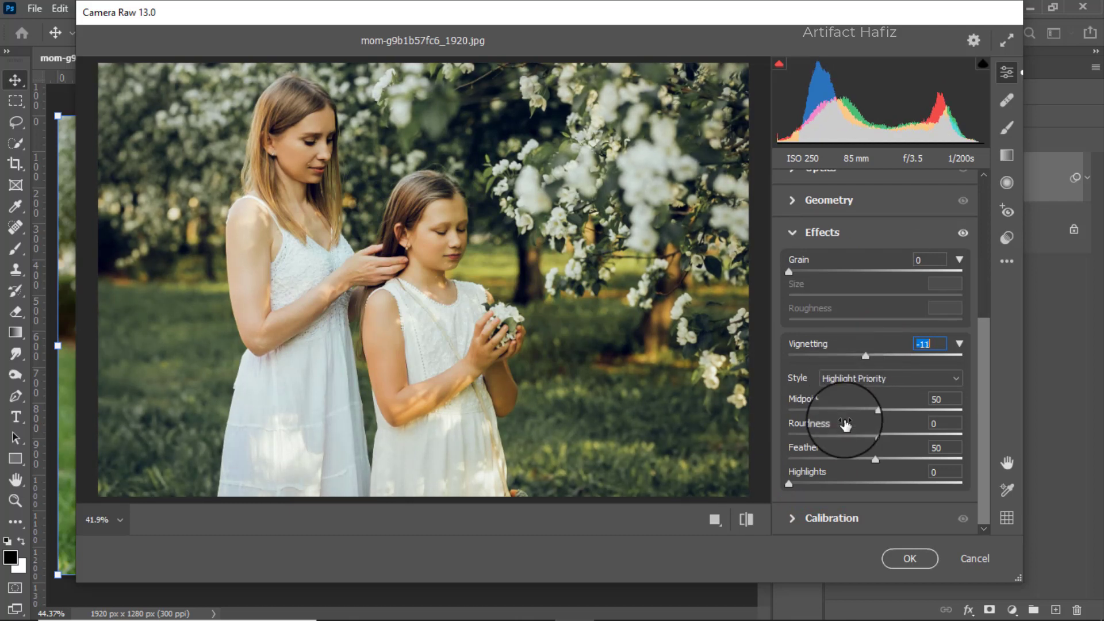
# Step: Set the Calibration saturation to Red Primary -25, Green Primary +26 and Blue Primary -10
pyautogui.click(823, 517)
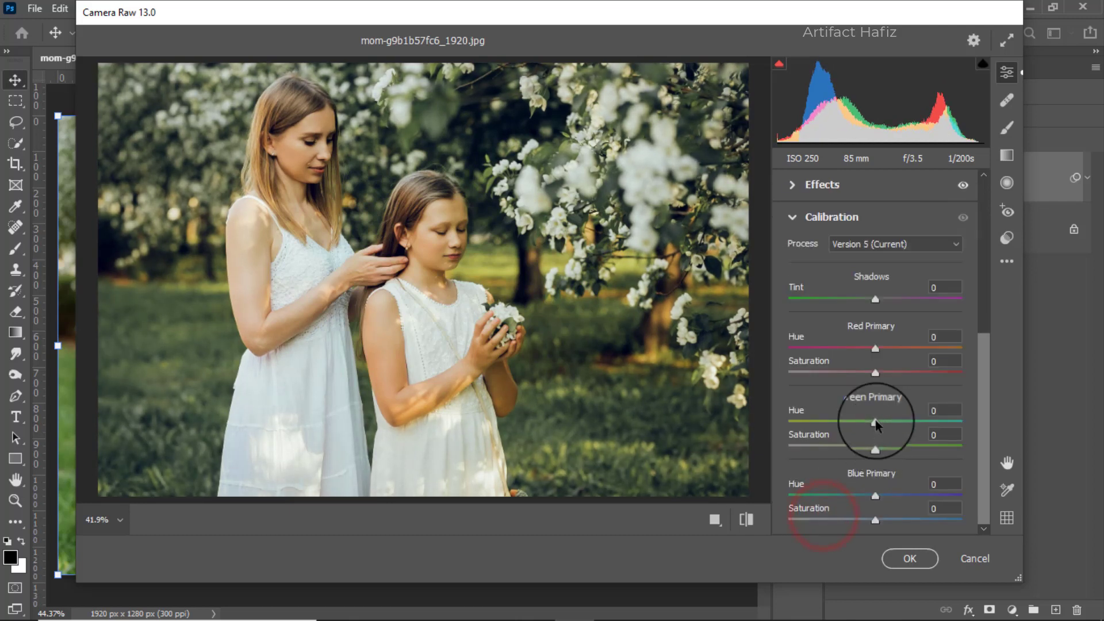
pyautogui.moveTo(872, 444); pyautogui.dragTo(898, 450)
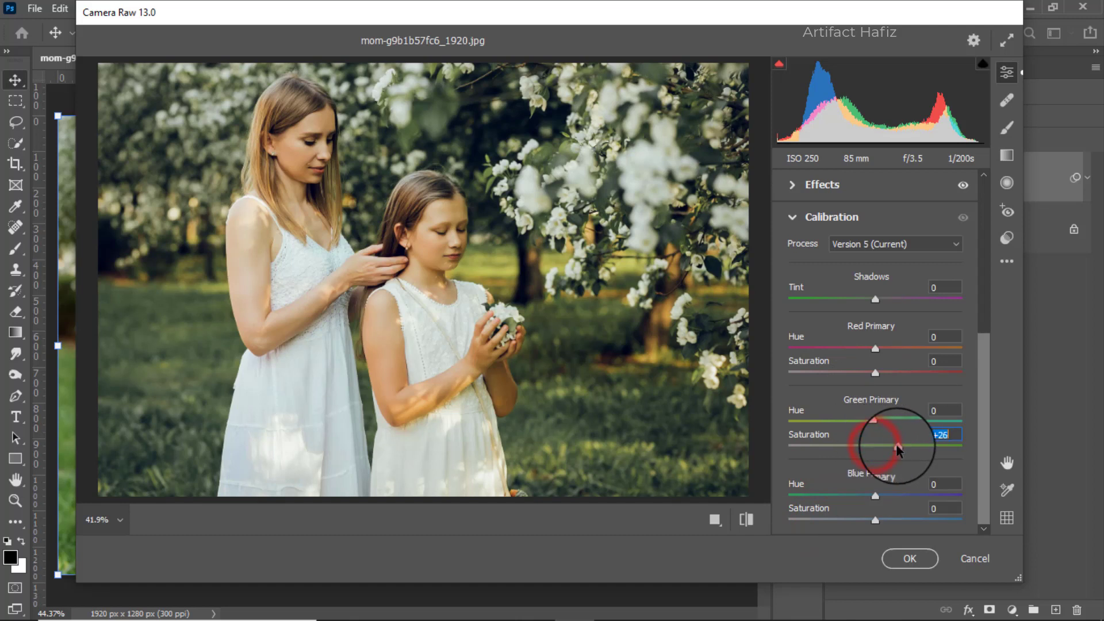
pyautogui.click(875, 372)
pyautogui.moveTo(862, 374); pyautogui.dragTo(848, 373)
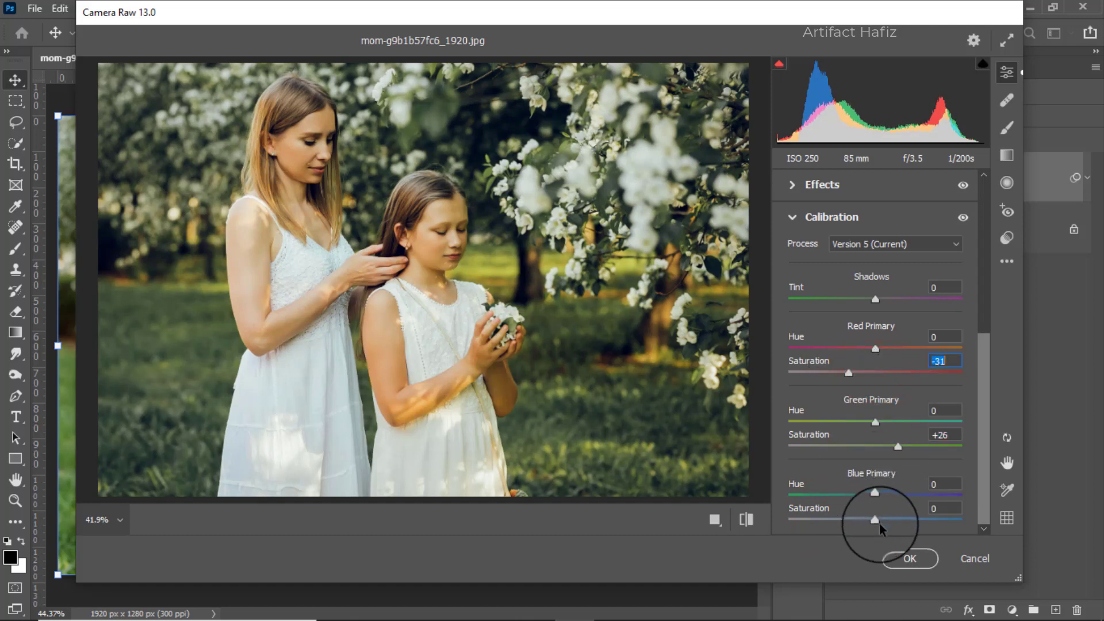
pyautogui.moveTo(879, 519); pyautogui.dragTo(861, 521)
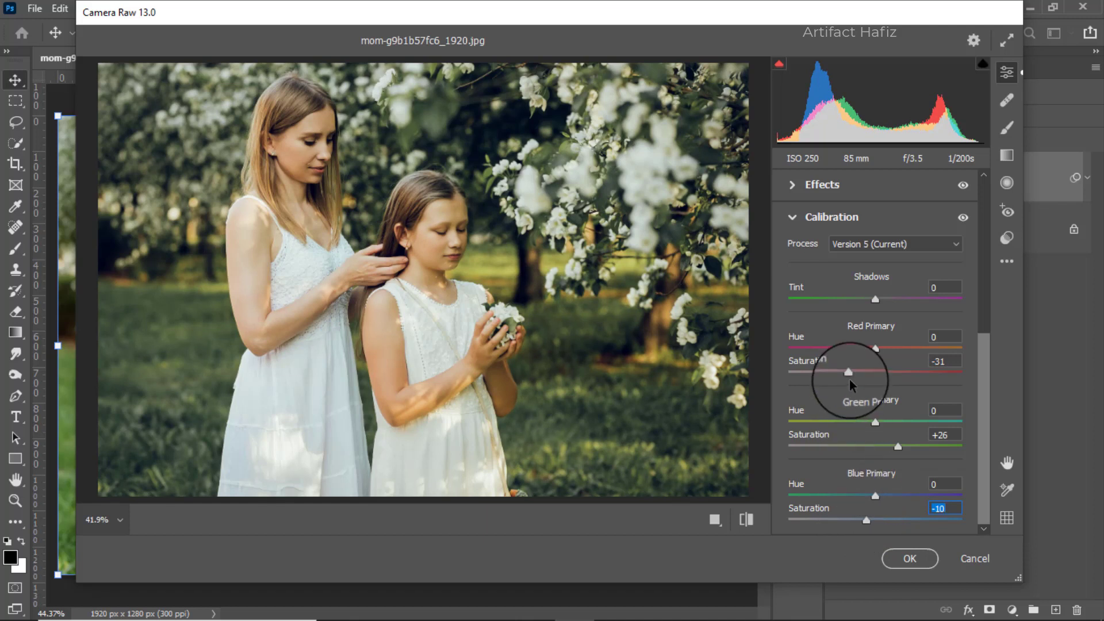
pyautogui.moveTo(848, 372); pyautogui.dragTo(853, 373)
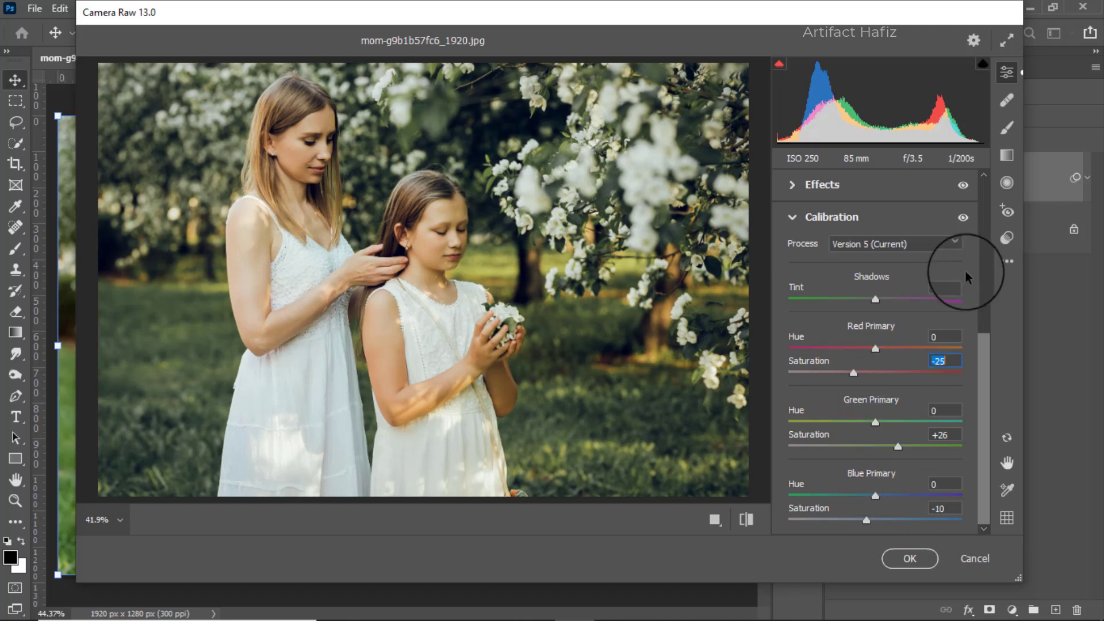
# Step: Darken the photo from its bottom edge and right edge with two graduated filters at exposure -0.70, shadows 0 and blacks 0
pyautogui.click(1006, 156)
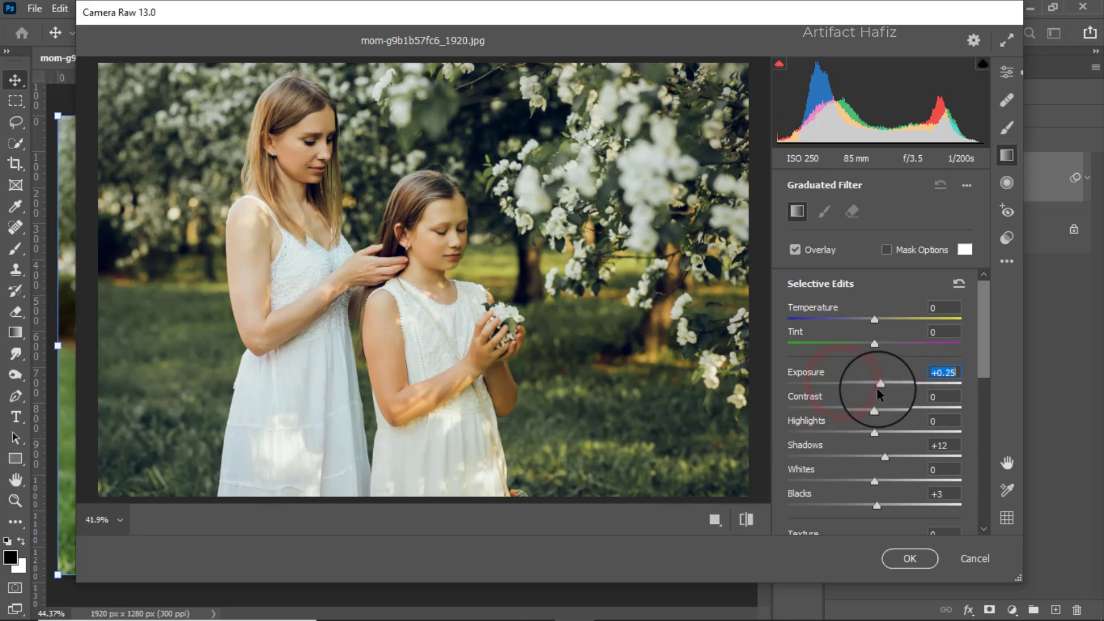
pyautogui.moveTo(878, 391); pyautogui.dragTo(858, 391)
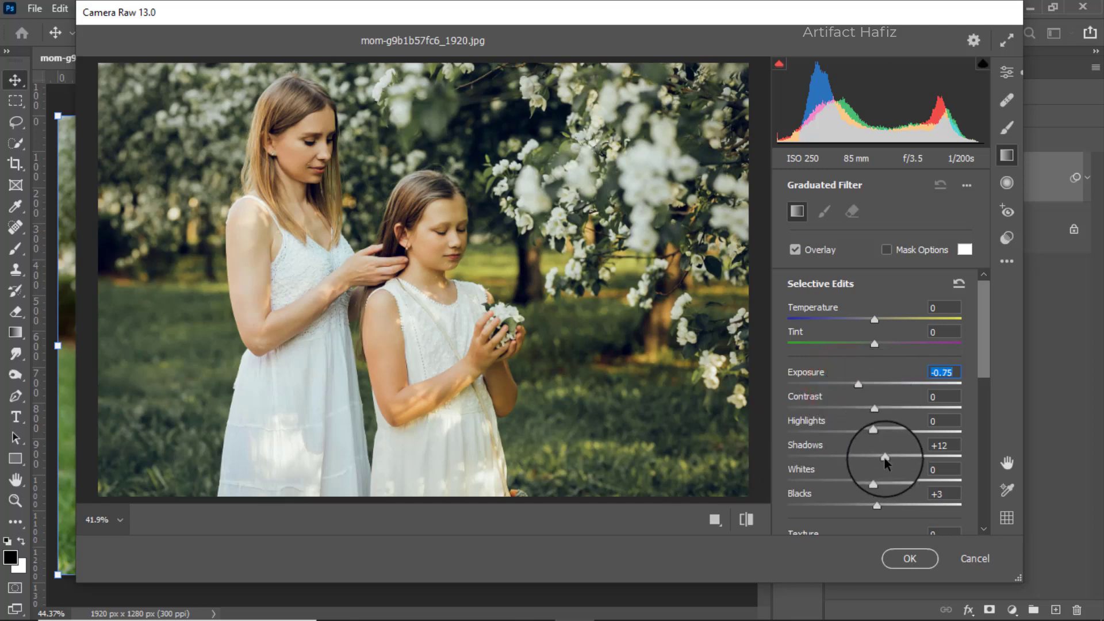
pyautogui.moveTo(873, 460); pyautogui.dragTo(874, 458)
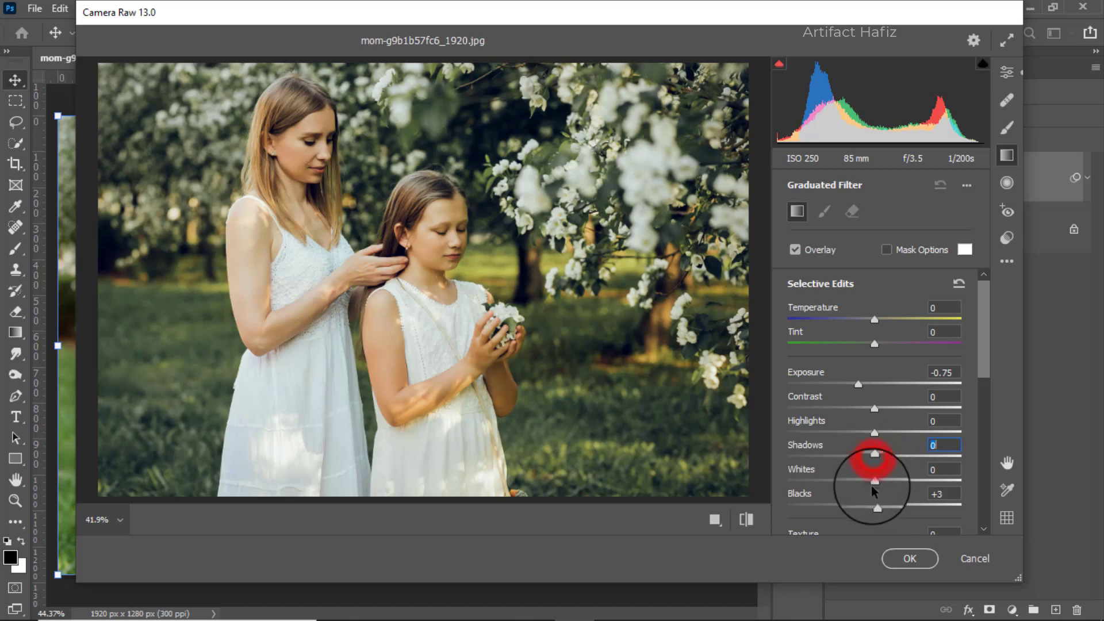
pyautogui.doubleClick(876, 506)
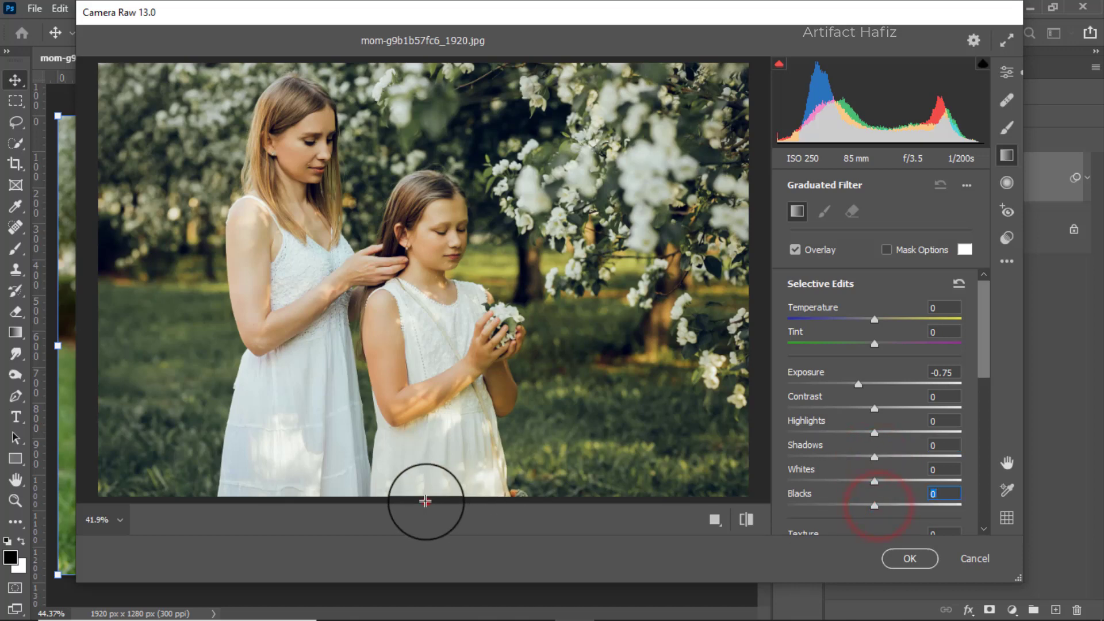
pyautogui.moveTo(425, 501); pyautogui.dragTo(562, 311)
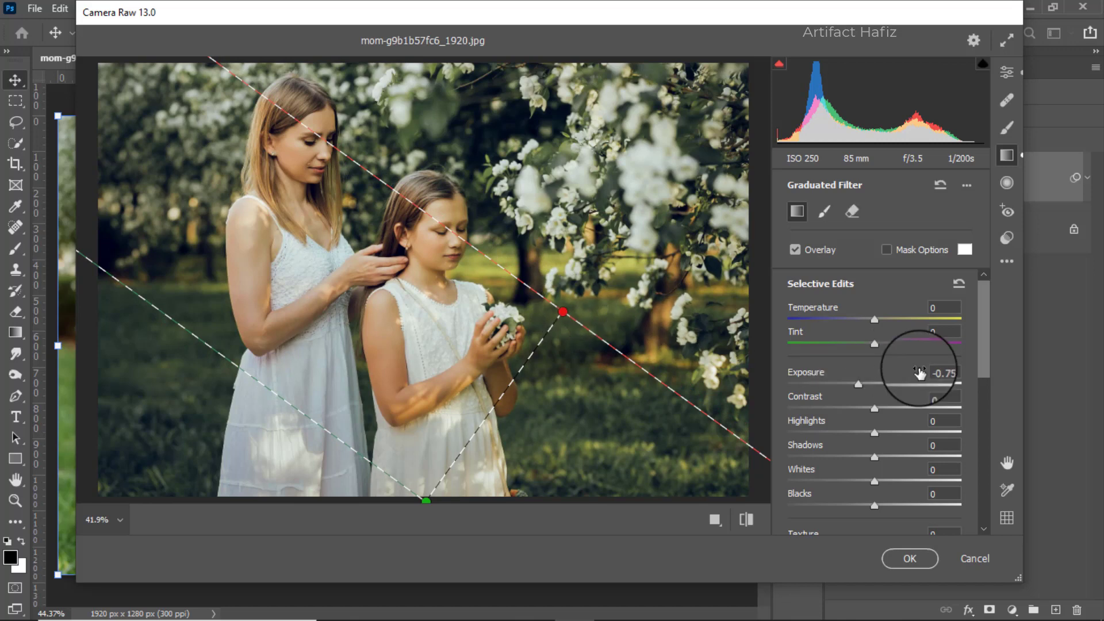
pyautogui.moveTo(857, 387)
pyautogui.mouseDown()
pyautogui.moveTo(777, 389)
pyautogui.moveTo(855, 388)
pyautogui.mouseUp()
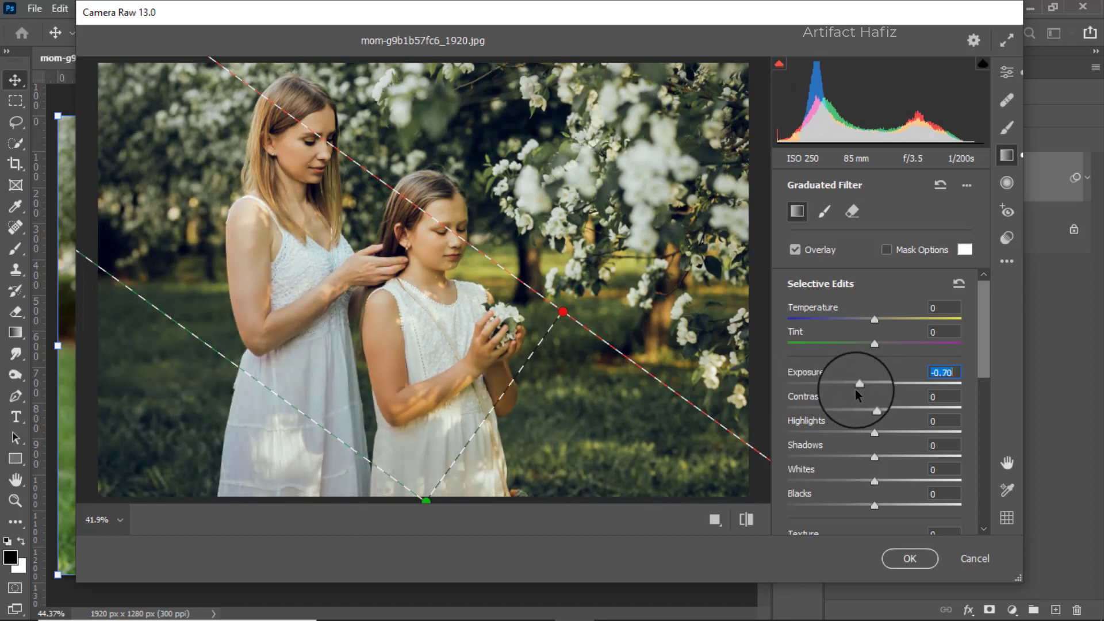
pyautogui.moveTo(759, 414); pyautogui.dragTo(543, 334)
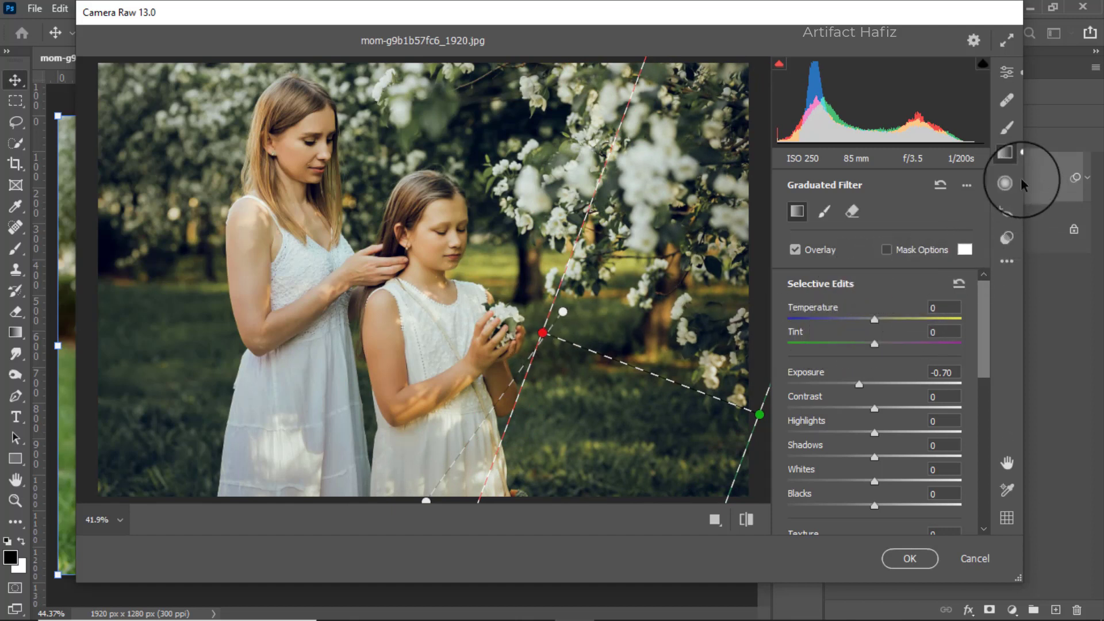
# Step: Draw a radial filter ellipse around the woman and the girl, flatten it and rotate it diagonally along both figures
pyautogui.click(1007, 183)
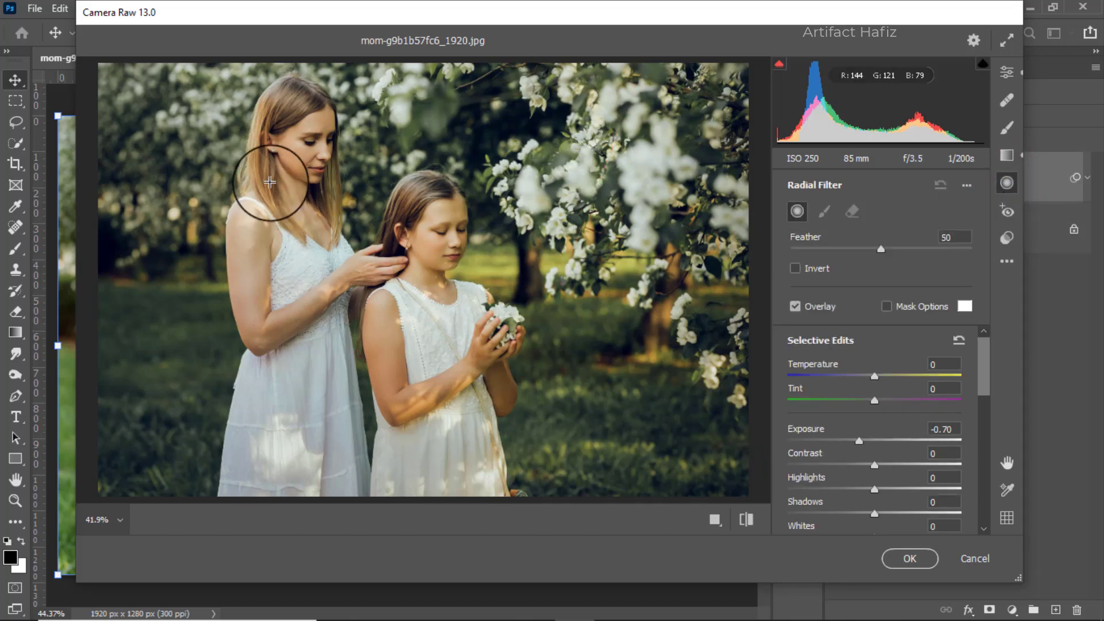
pyautogui.moveTo(231, 165); pyautogui.dragTo(440, 309)
pyautogui.moveTo(229, 165); pyautogui.dragTo(395, 244)
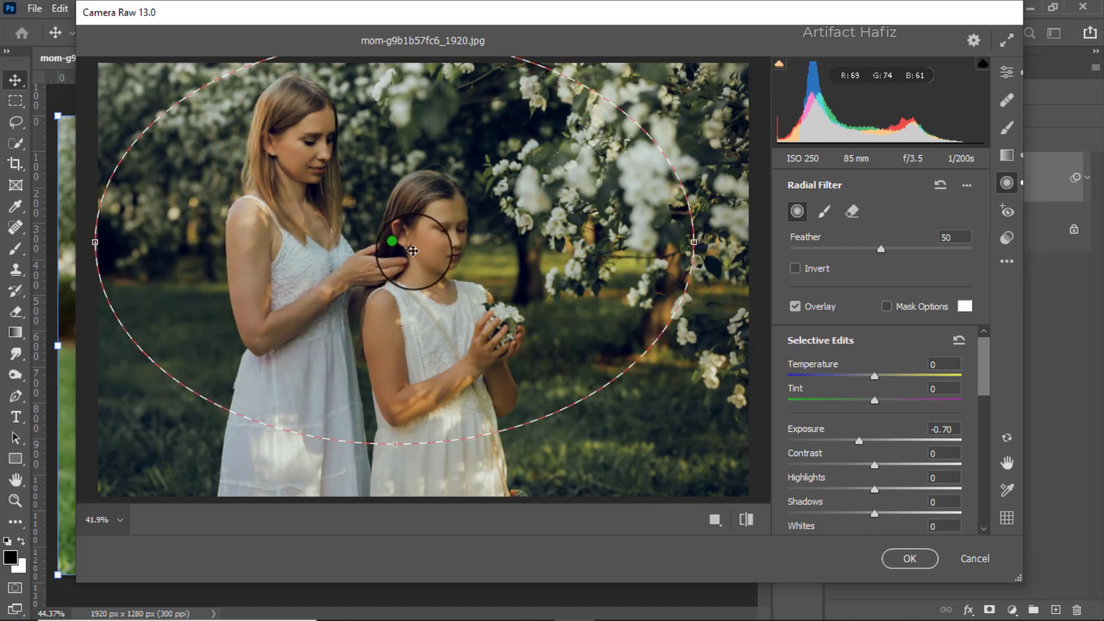
pyautogui.moveTo(396, 447); pyautogui.dragTo(394, 398)
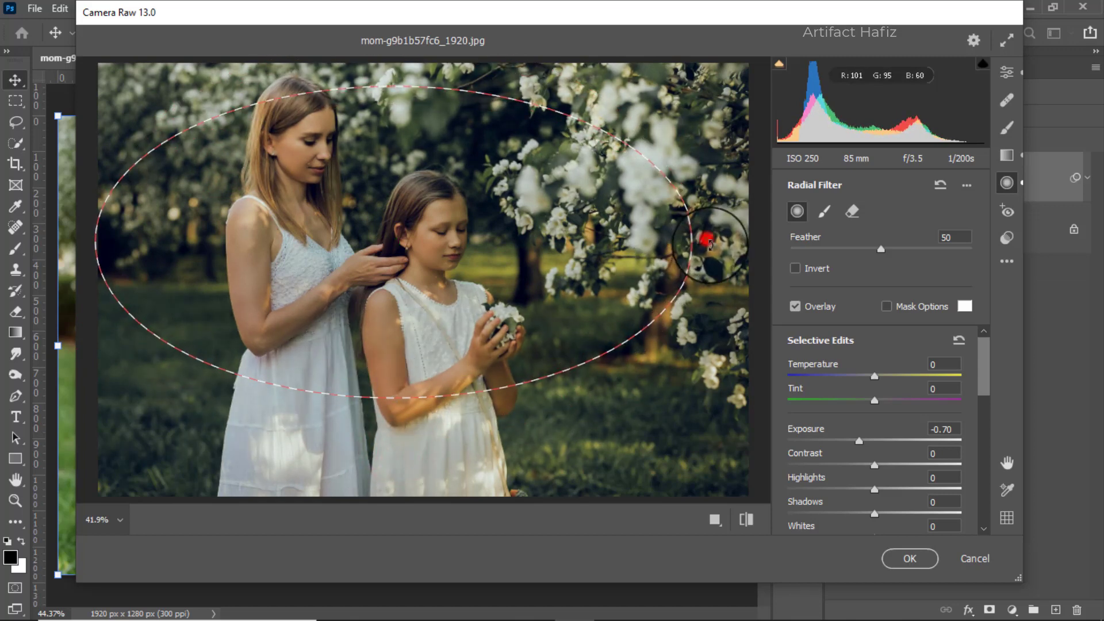
pyautogui.moveTo(707, 234); pyautogui.dragTo(626, 402)
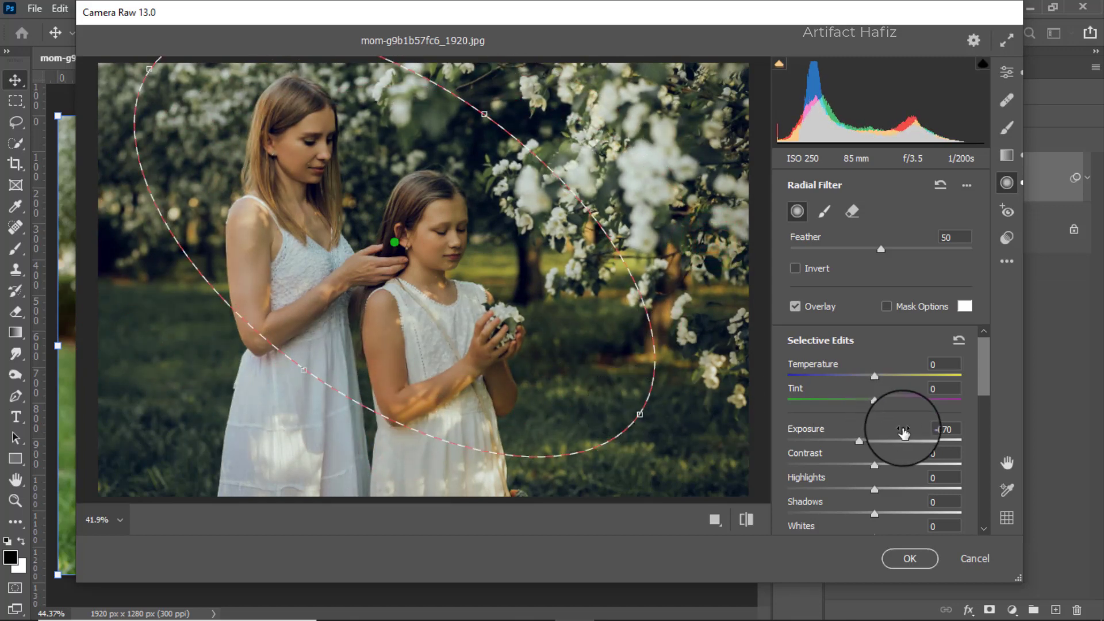
# Step: Invert the radial filter to darken its surroundings, widen and shift the ellipse slightly upward, and increase its feather
pyautogui.click(795, 269)
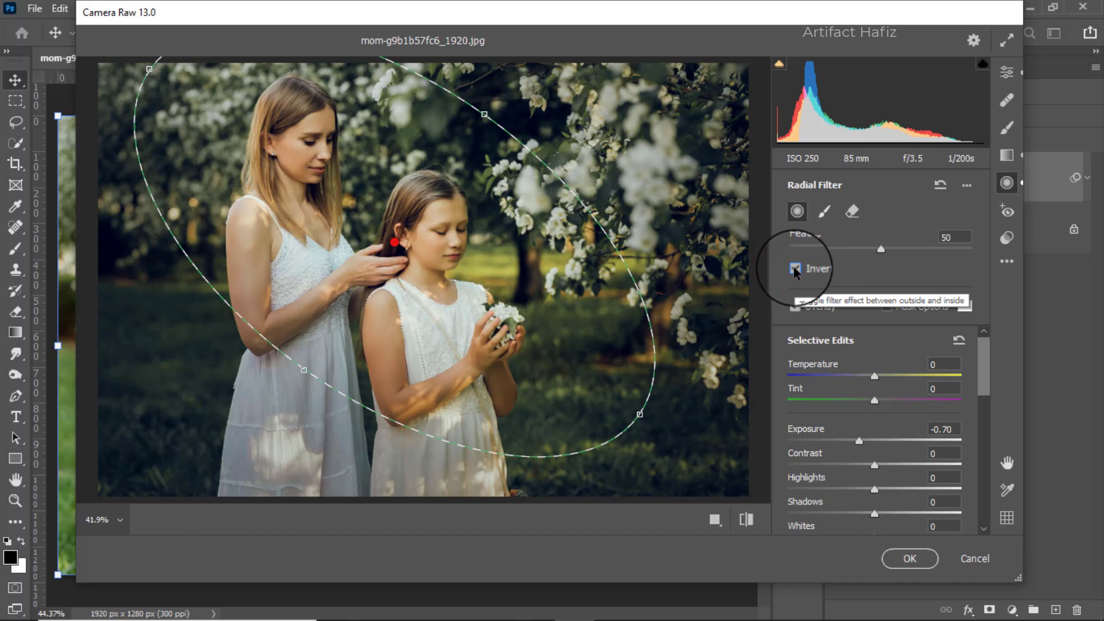
pyautogui.click(797, 306)
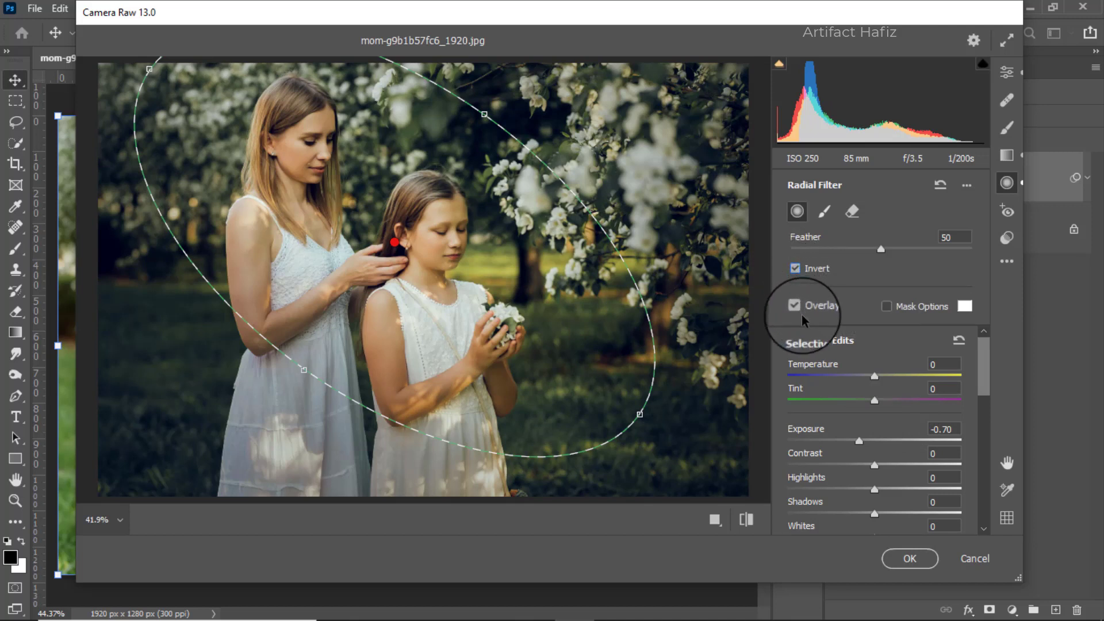
pyautogui.moveTo(300, 367); pyautogui.dragTo(273, 405)
pyautogui.moveTo(392, 246)
pyautogui.mouseDown()
pyautogui.moveTo(382, 298)
pyautogui.moveTo(394, 232)
pyautogui.mouseUp()
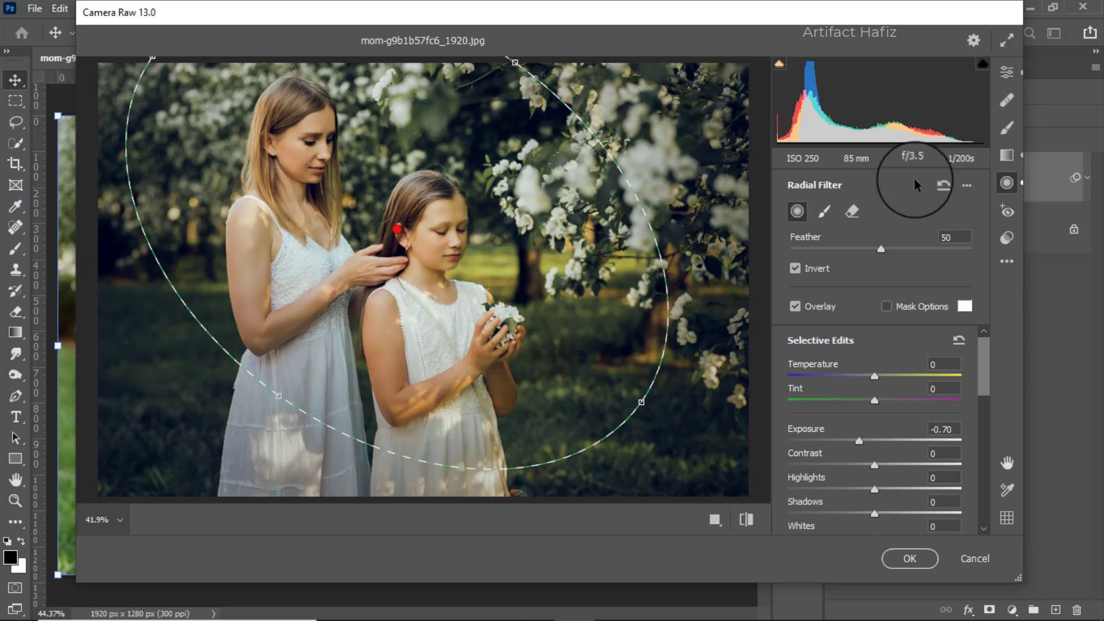
pyautogui.moveTo(925, 250); pyautogui.dragTo(952, 269)
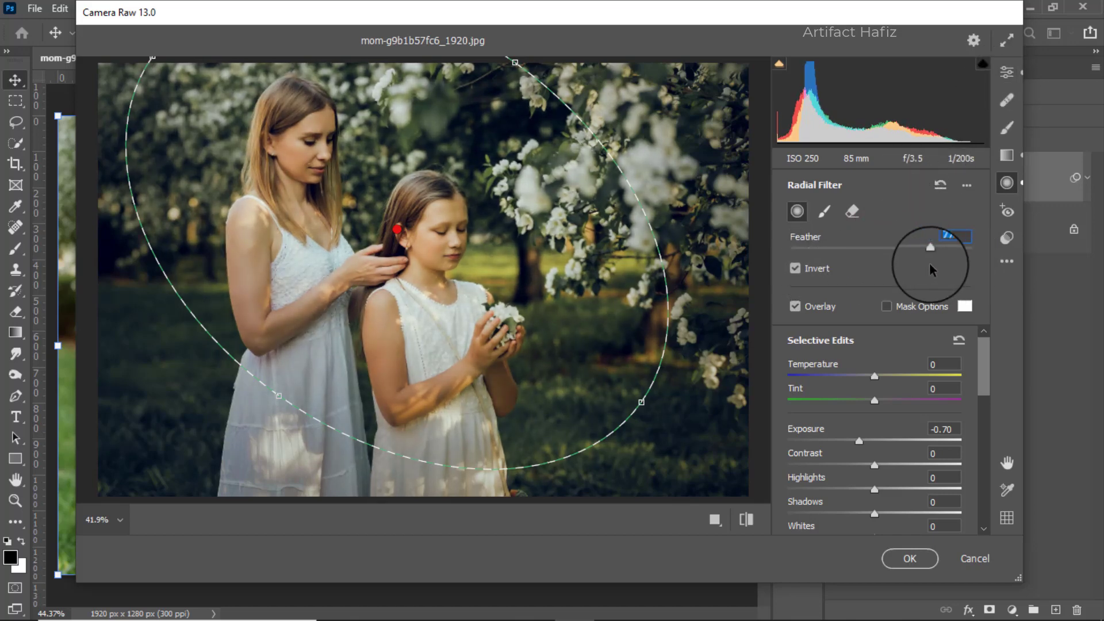
# Step: In a side-by-side before/after view, lift the point curve's black point, move its shadow point to input 56, output 57, and apply the filter
pyautogui.click(1006, 71)
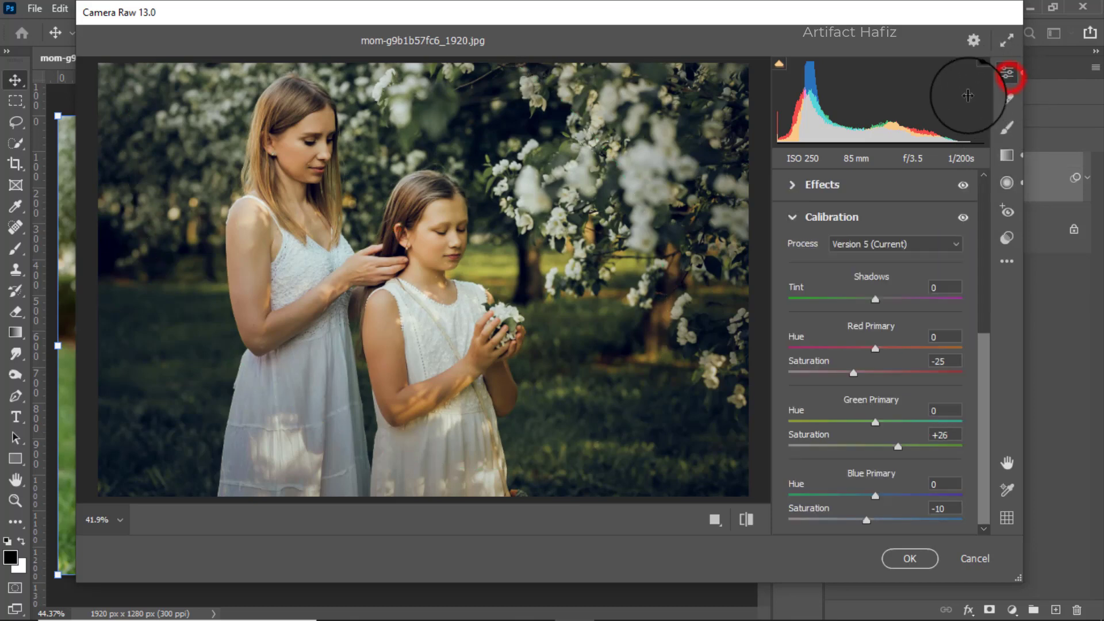
pyautogui.click(715, 520)
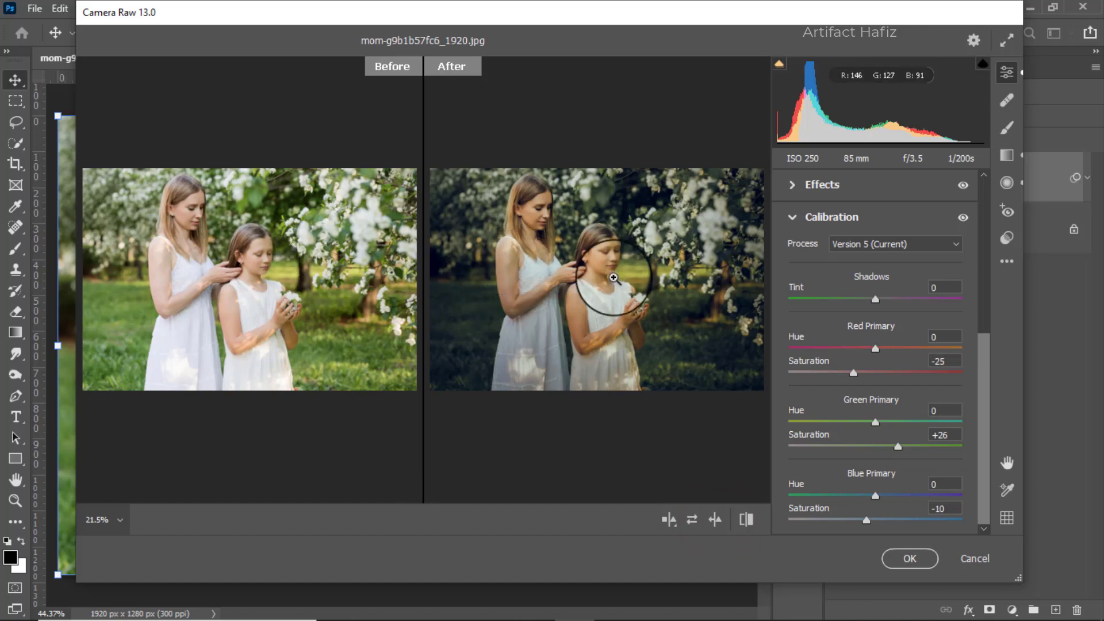
pyautogui.scroll(10, 927, 399)
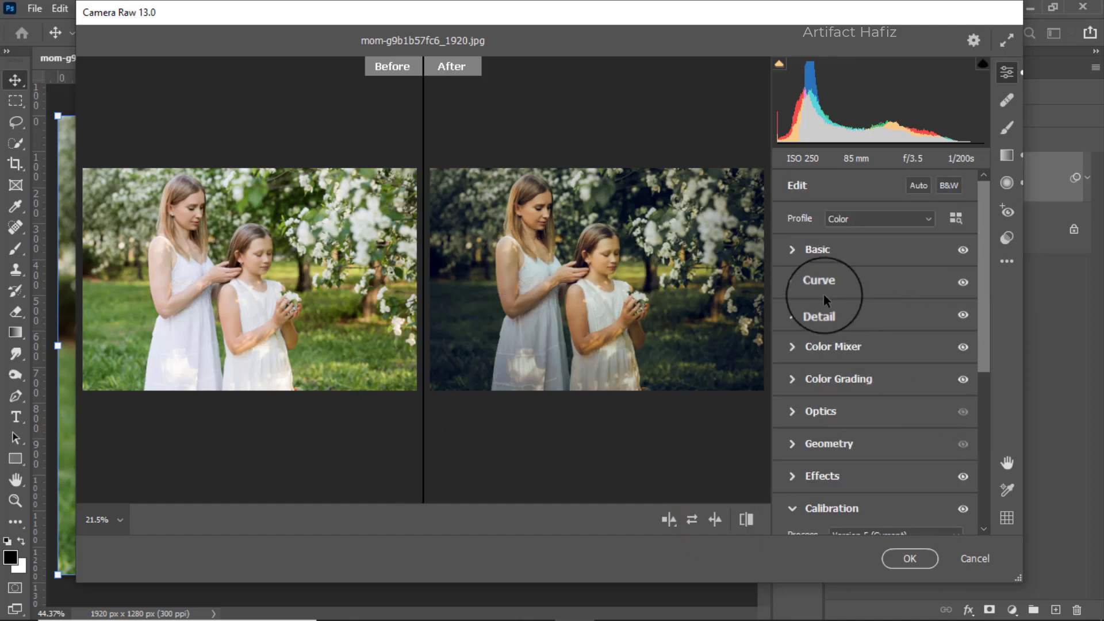
pyautogui.click(799, 282)
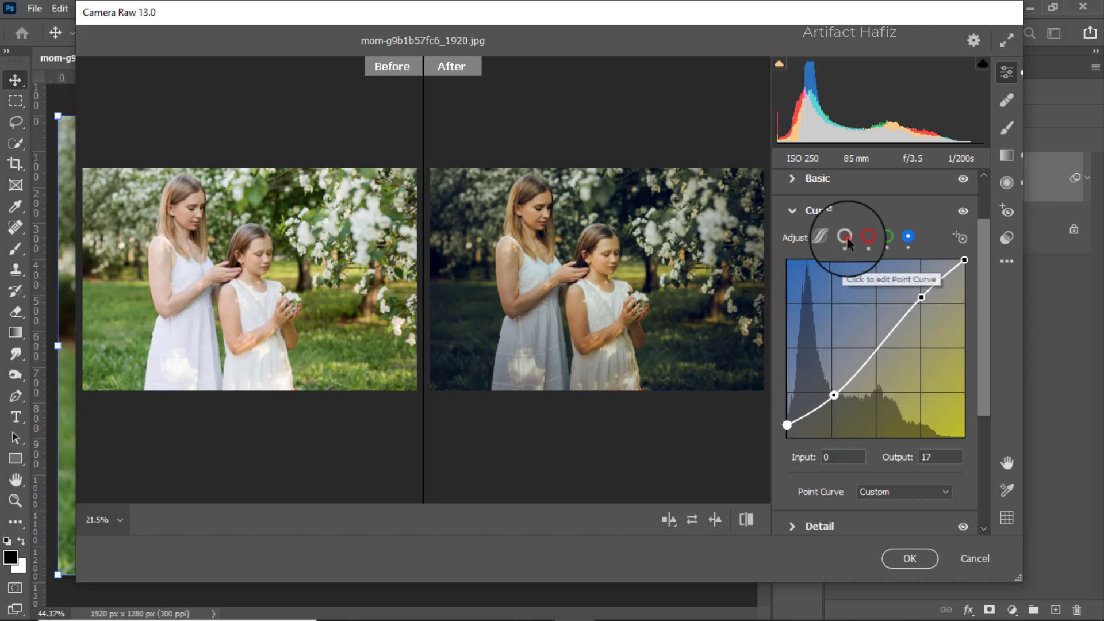
pyautogui.click(846, 237)
pyautogui.moveTo(787, 439); pyautogui.dragTo(787, 426)
pyautogui.moveTo(834, 394)
pyautogui.mouseDown()
pyautogui.moveTo(840, 402)
pyautogui.moveTo(826, 396)
pyautogui.mouseUp()
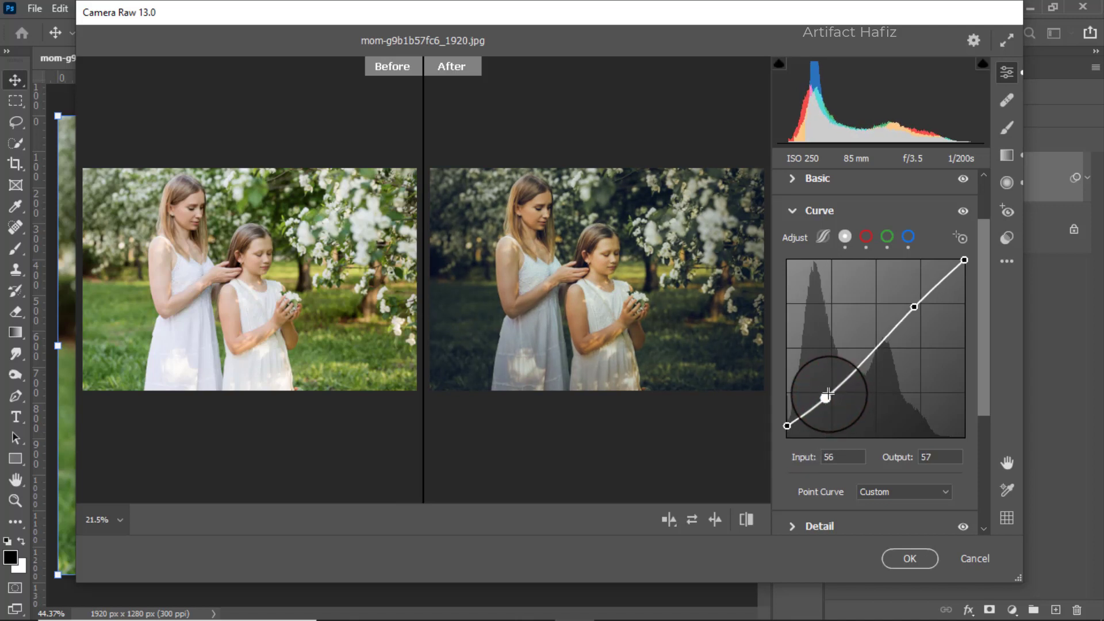
pyautogui.click(908, 558)
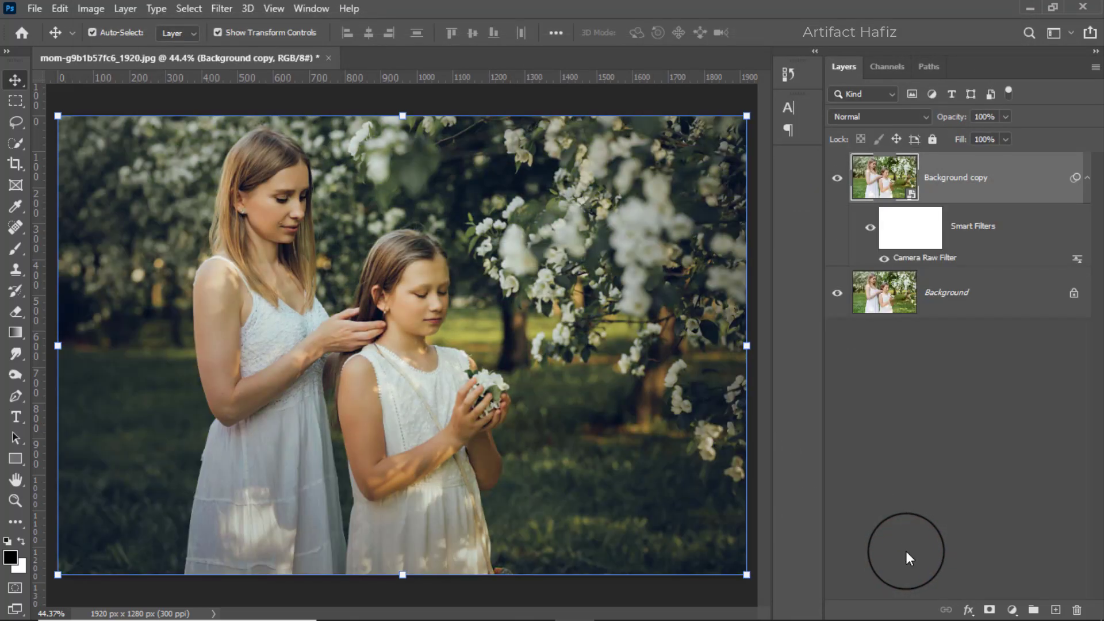
# Step: Toggle the visibility of the Background copy layer to compare the graded photo with the original
pyautogui.click(837, 183)
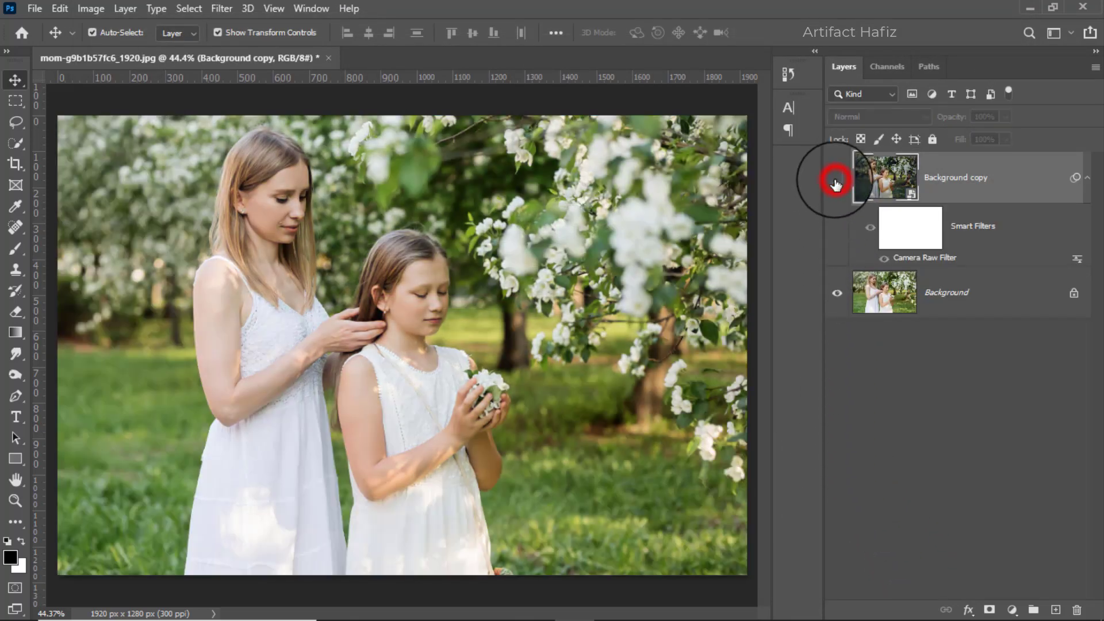
pyautogui.click(837, 182)
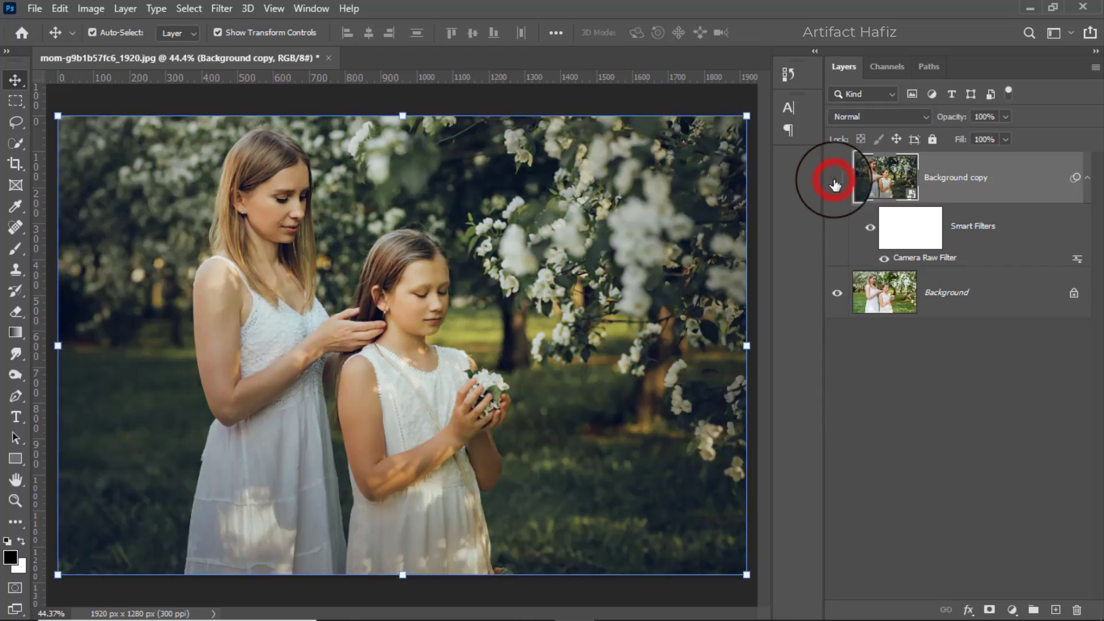
pyautogui.click(835, 182)
pyautogui.click(836, 180)
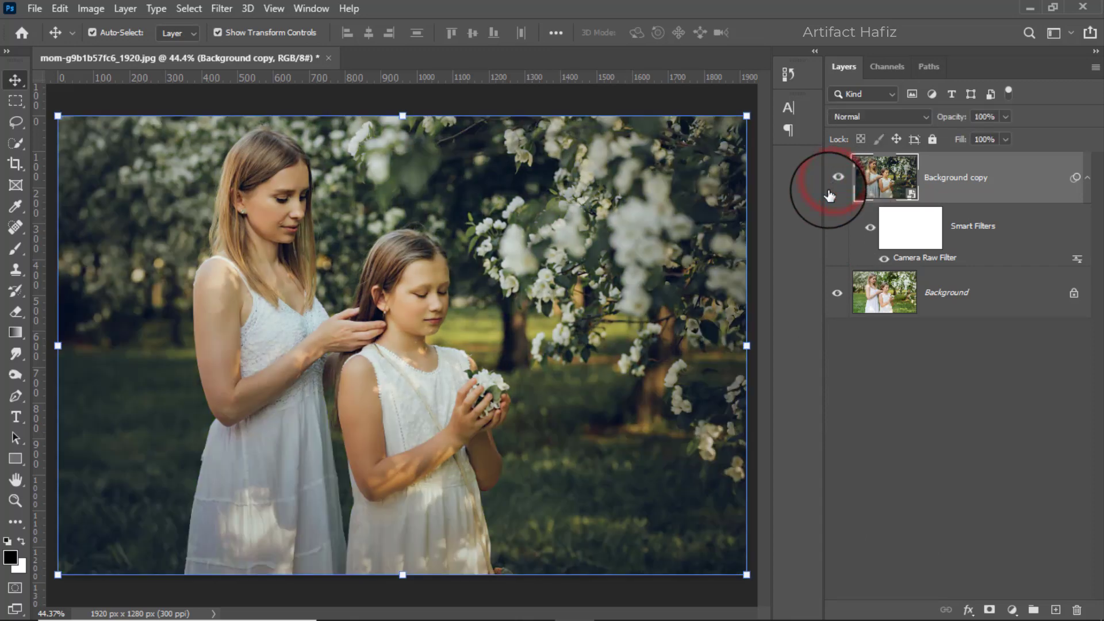